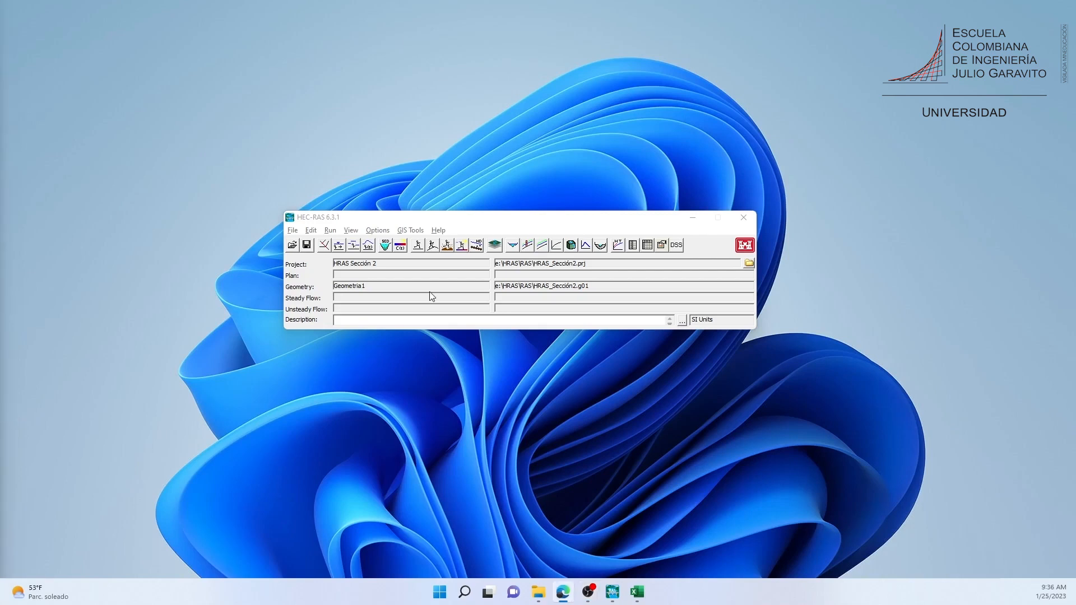
# Step: Open the steady flow data editor and enlarge its window
pyautogui.click(412, 219)
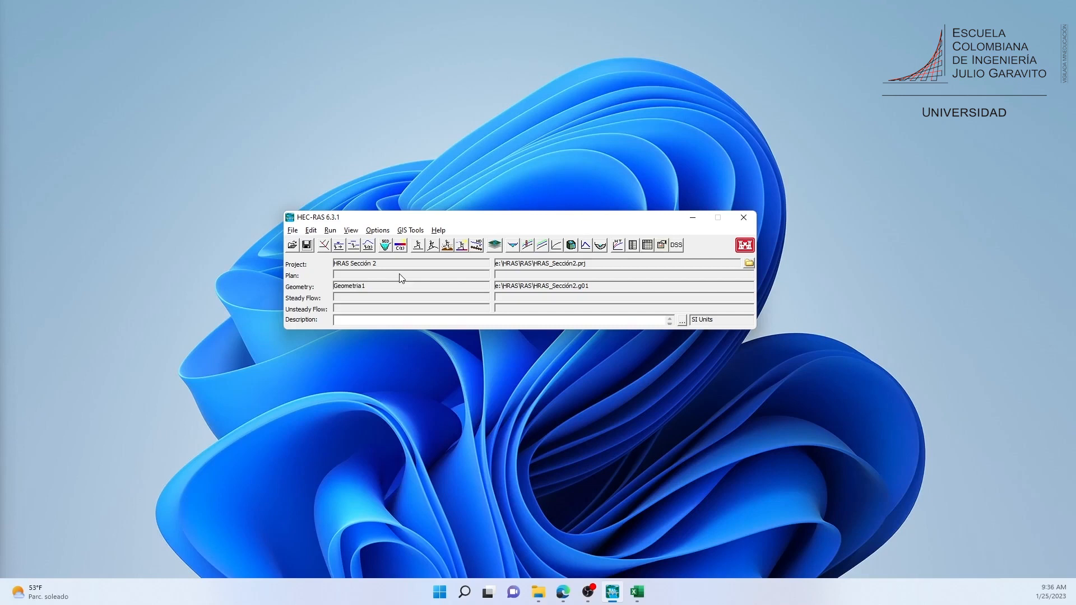
pyautogui.click(340, 249)
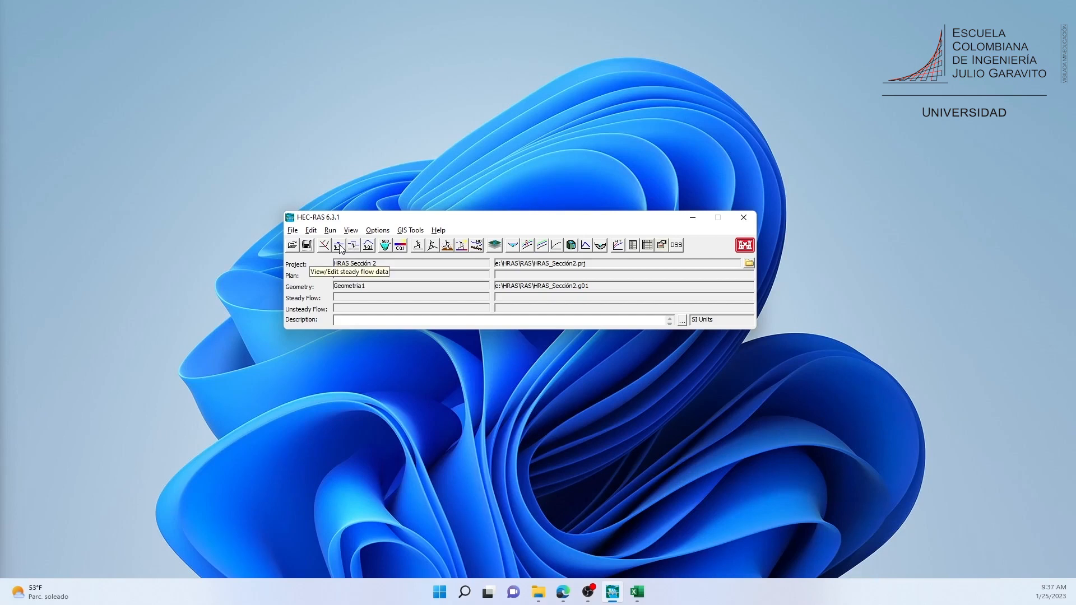
pyautogui.click(340, 249)
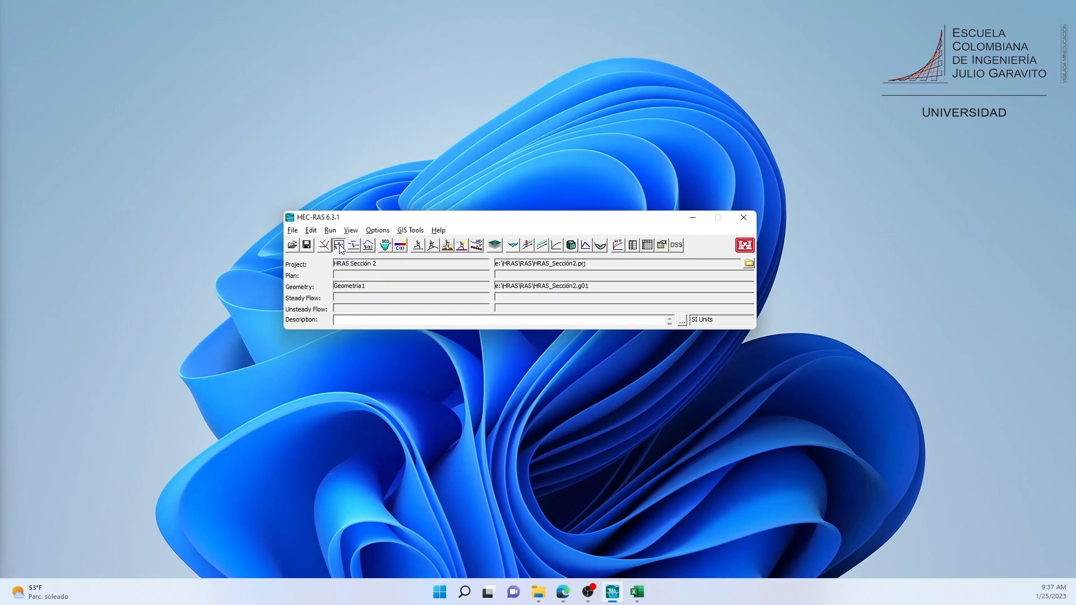
pyautogui.moveTo(363, 233); pyautogui.dragTo(458, 178)
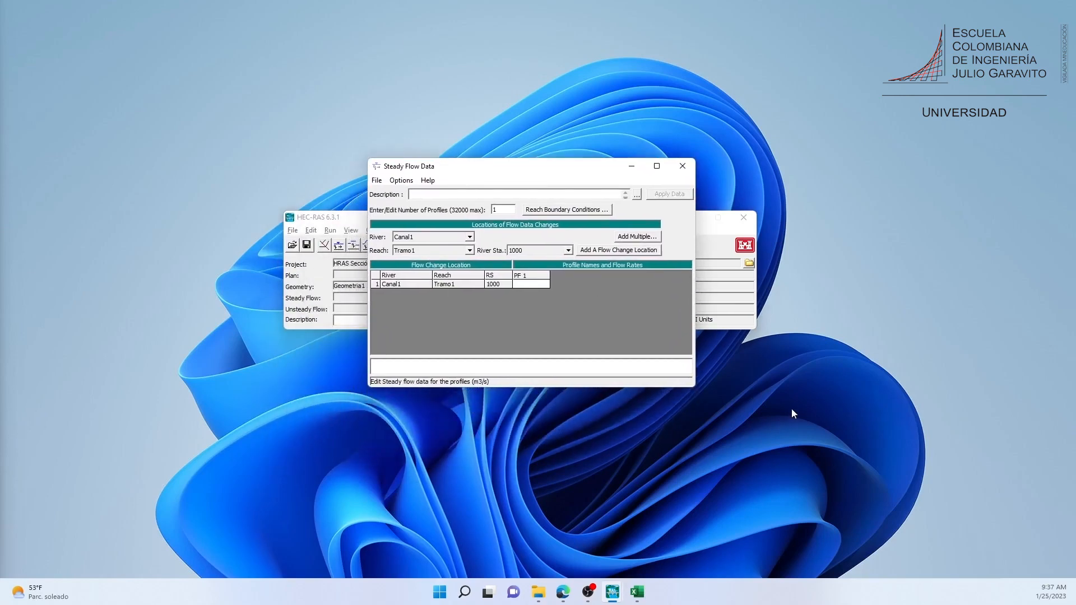
pyautogui.moveTo(695, 386); pyautogui.dragTo(726, 405)
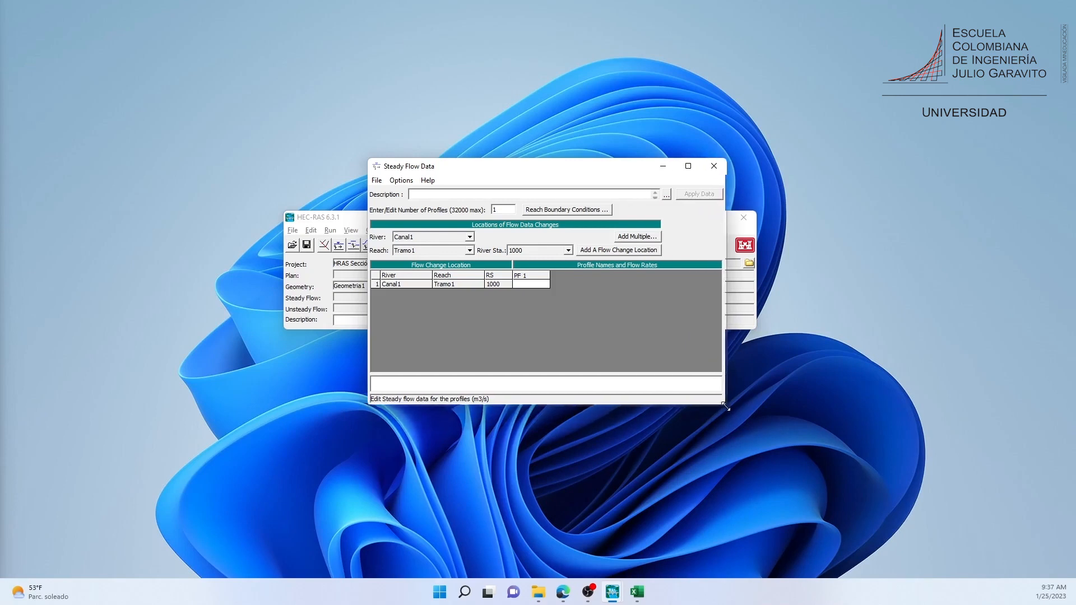
pyautogui.moveTo(369, 405); pyautogui.dragTo(290, 410)
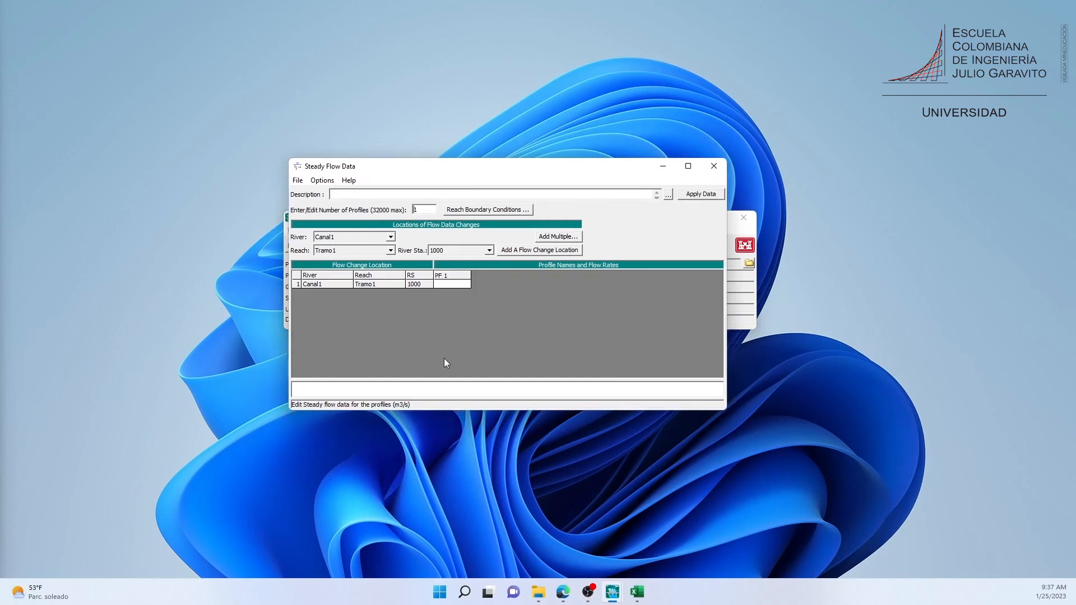
# Step: Create a new flow data file titled SteadyFlow1 in the project's RAS folder
pyautogui.click(299, 180)
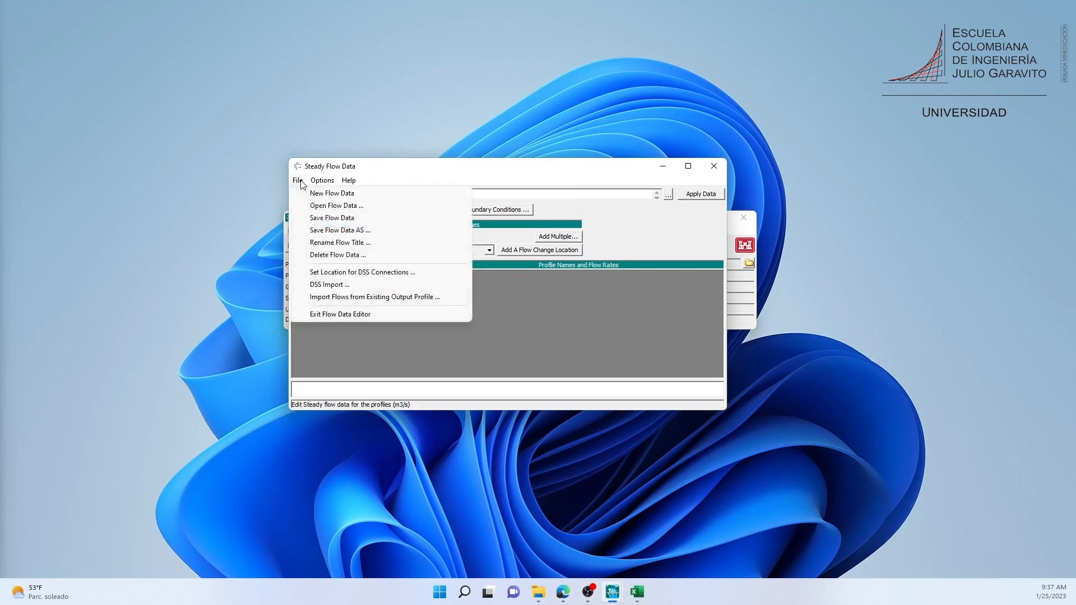
pyautogui.moveTo(322, 179)
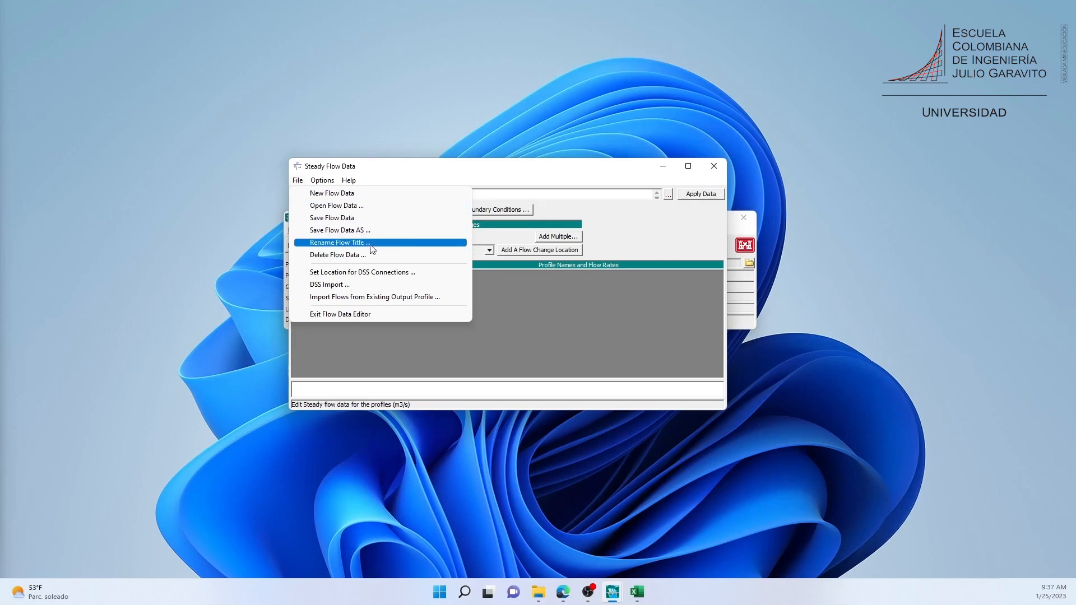
pyautogui.click(348, 194)
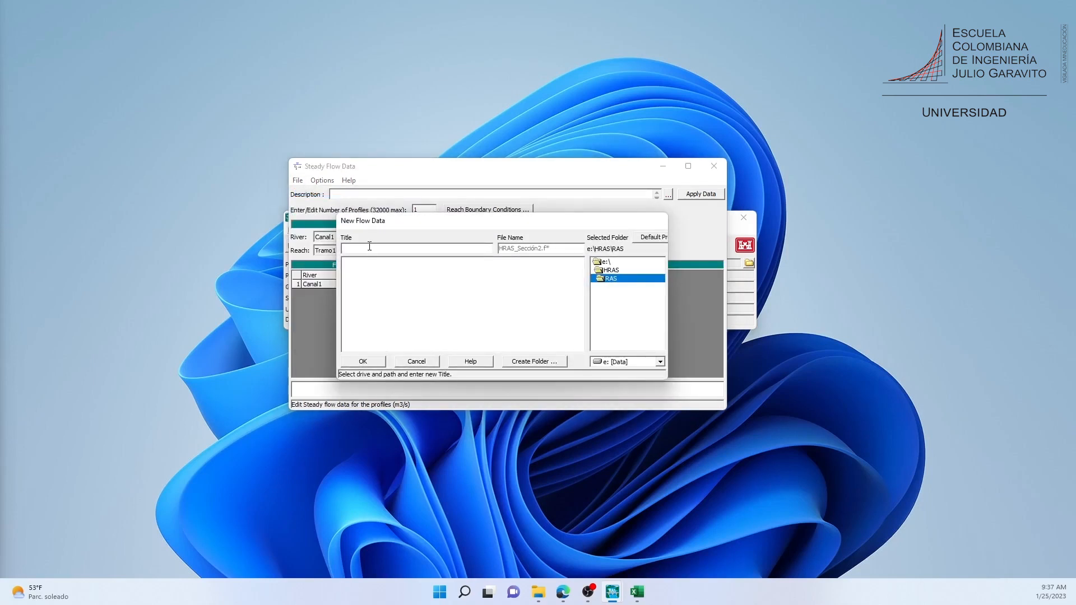
pyautogui.write('FlowStead')
pyautogui.hotkey('shift', 'Home')
pyautogui.press('Right')
pyautogui.press('Delete')
pyautogui.press('Delete')
pyautogui.press('Delete')
pyautogui.press('Delete')
pyautogui.write('Flow')
pyautogui.click(551, 252)
pyautogui.click(553, 252)
pyautogui.click(369, 361)
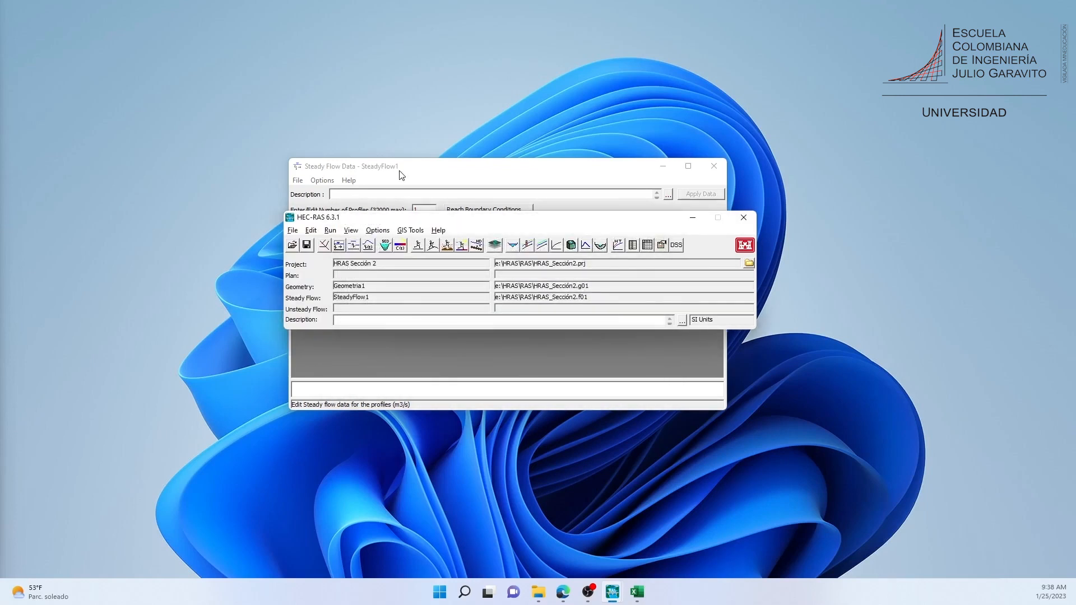
# Step: Enter the description "Información de flujo permanente" for the steady flow data
pyautogui.click(415, 168)
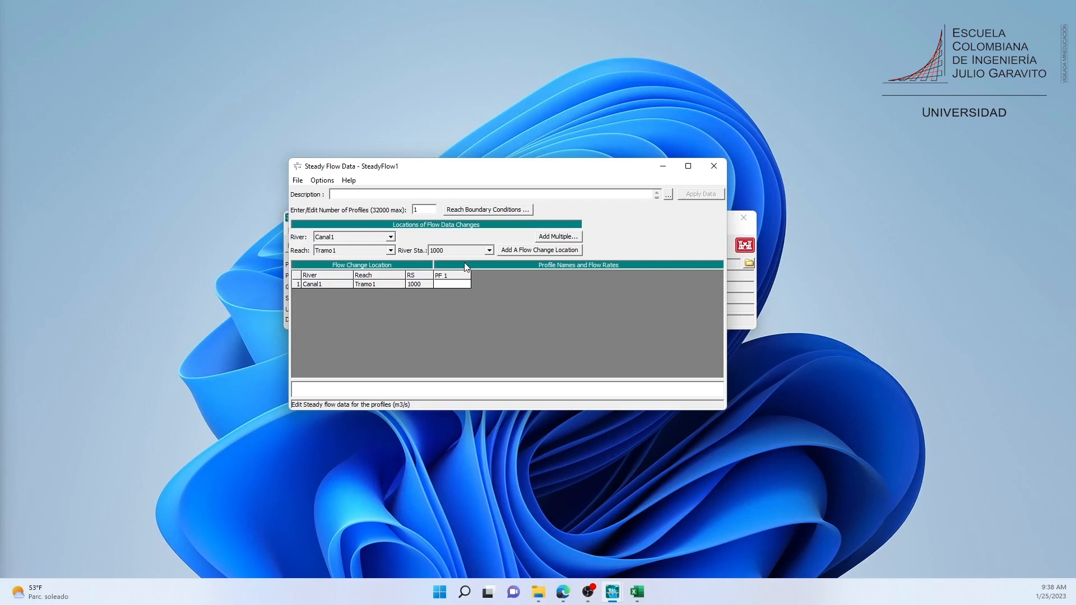
pyautogui.click(418, 207)
pyautogui.click(331, 194)
pyautogui.write('Información de flujo permanente')
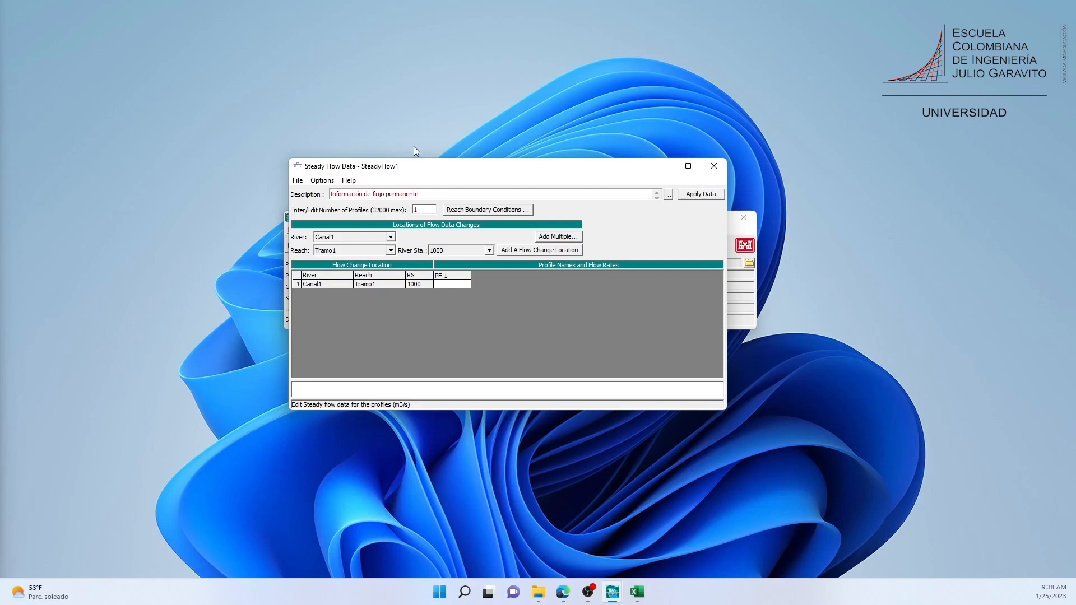
# Step: Set the number of steady flow profiles to 3
pyautogui.click(420, 209)
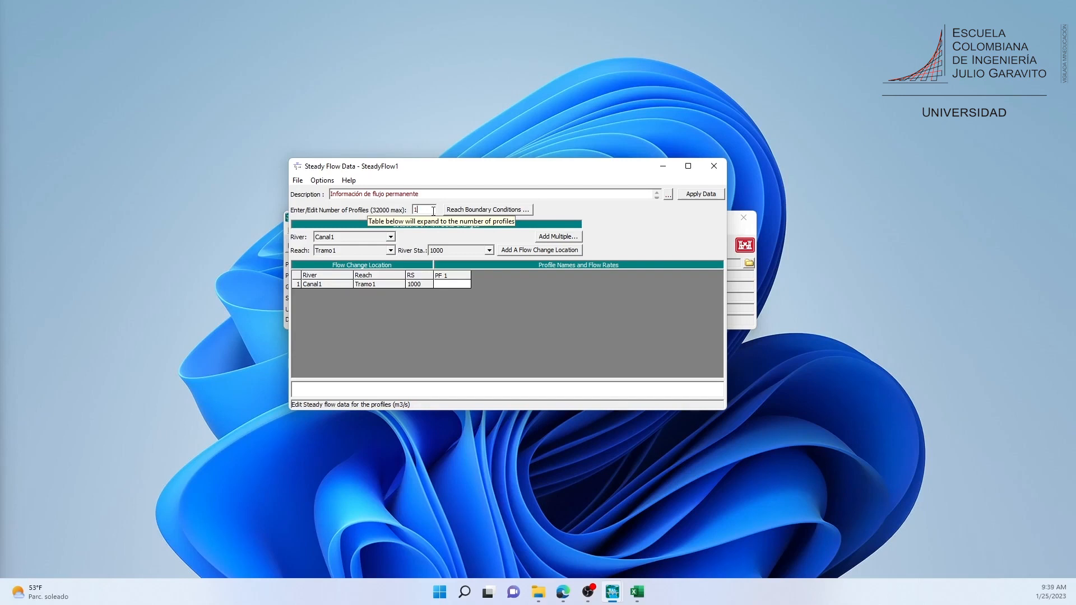
pyautogui.doubleClick(433, 211)
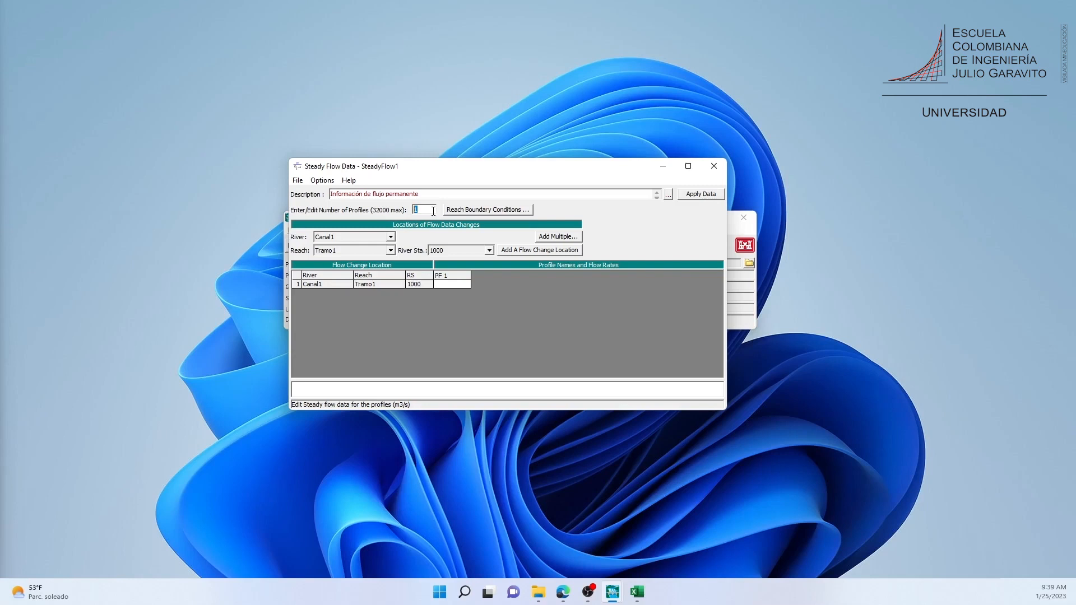
pyautogui.write('3')
pyautogui.press('Tab')
# Step: Examine the rivers, reaches and river stations available for flow change locations
pyautogui.click(391, 238)
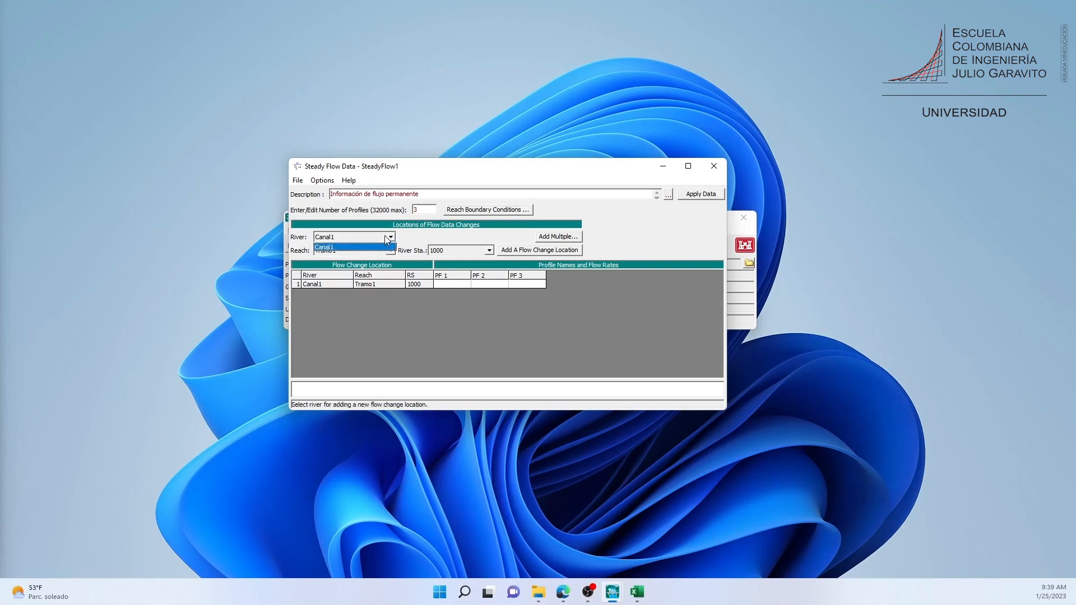
pyautogui.click(389, 239)
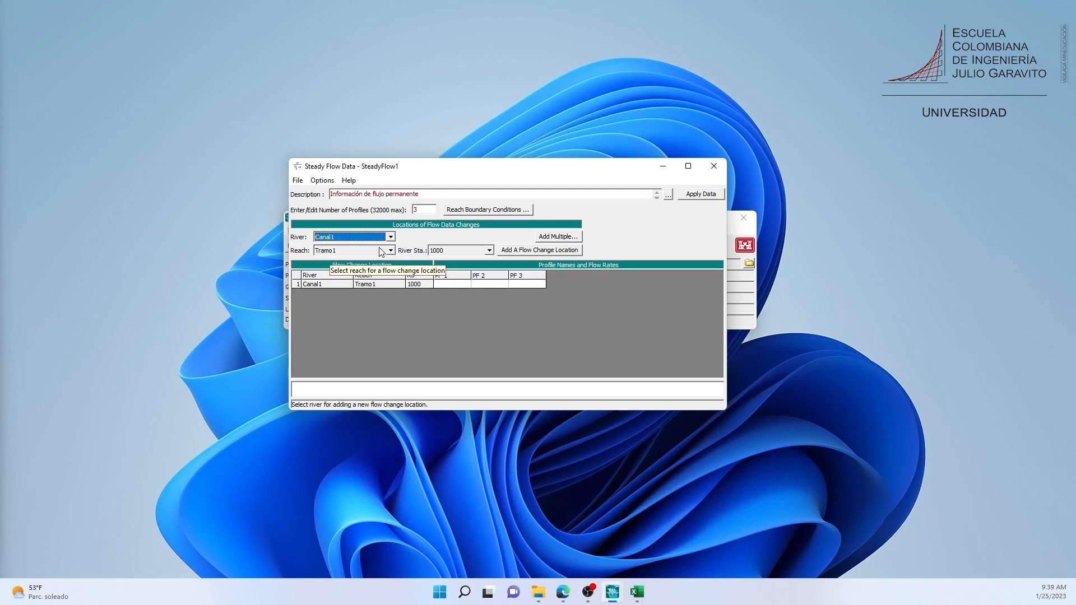
pyautogui.click(382, 252)
pyautogui.click(382, 252)
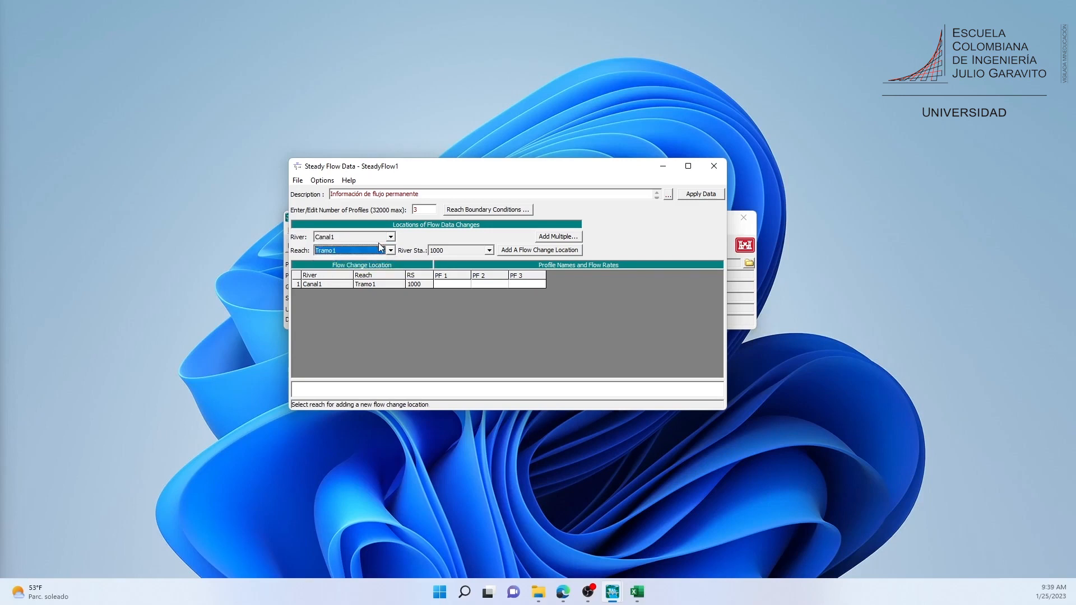
pyautogui.click(462, 250)
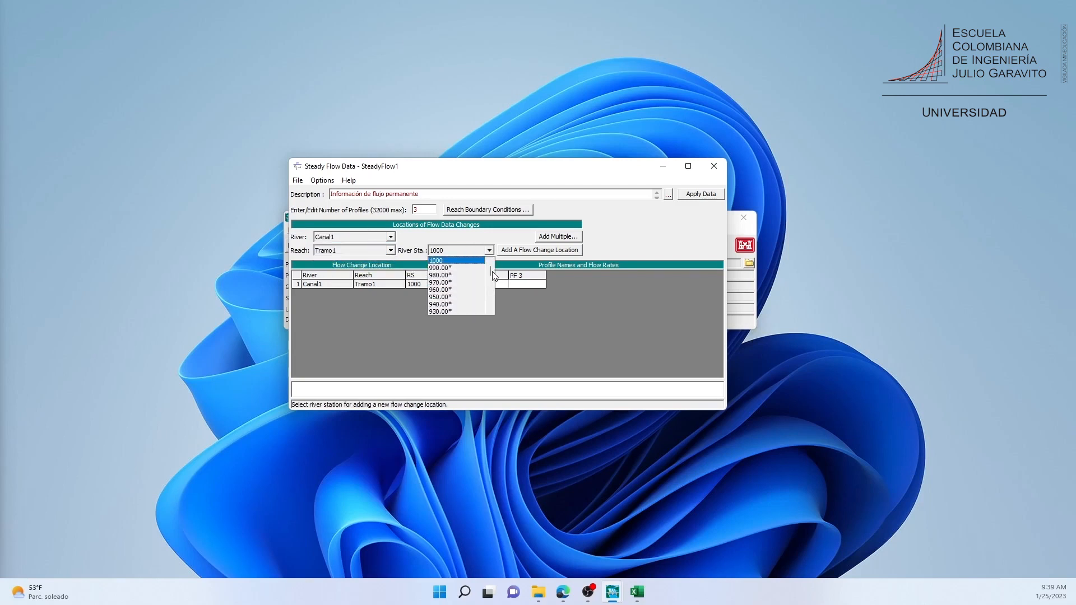
pyautogui.moveTo(490, 271)
pyautogui.mouseDown()
pyautogui.moveTo(490, 313)
pyautogui.moveTo(495, 271)
pyautogui.mouseUp()
pyautogui.click(491, 235)
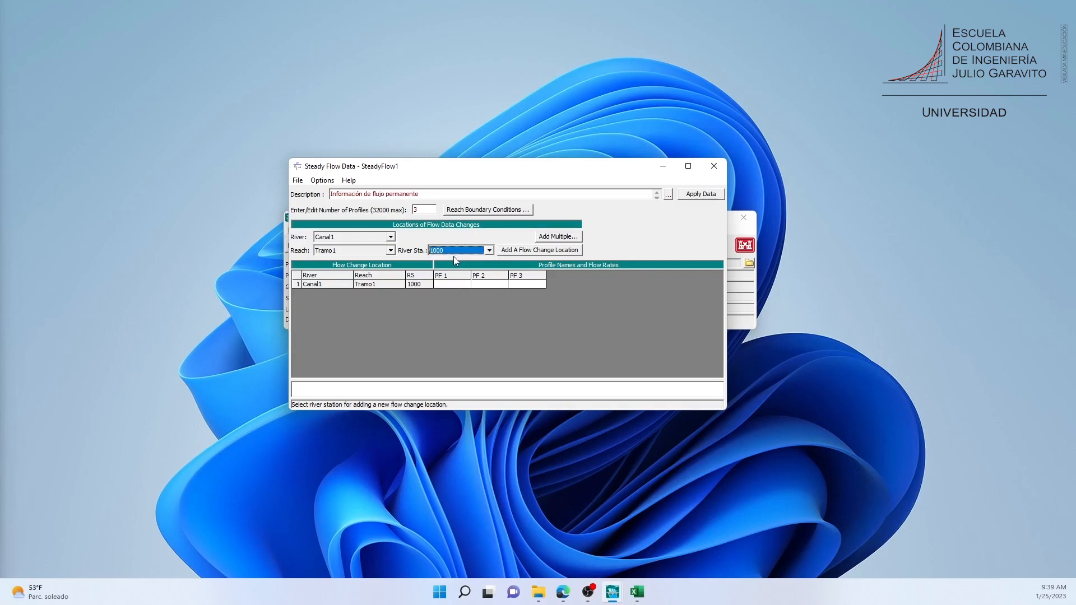
pyautogui.press('Tab')
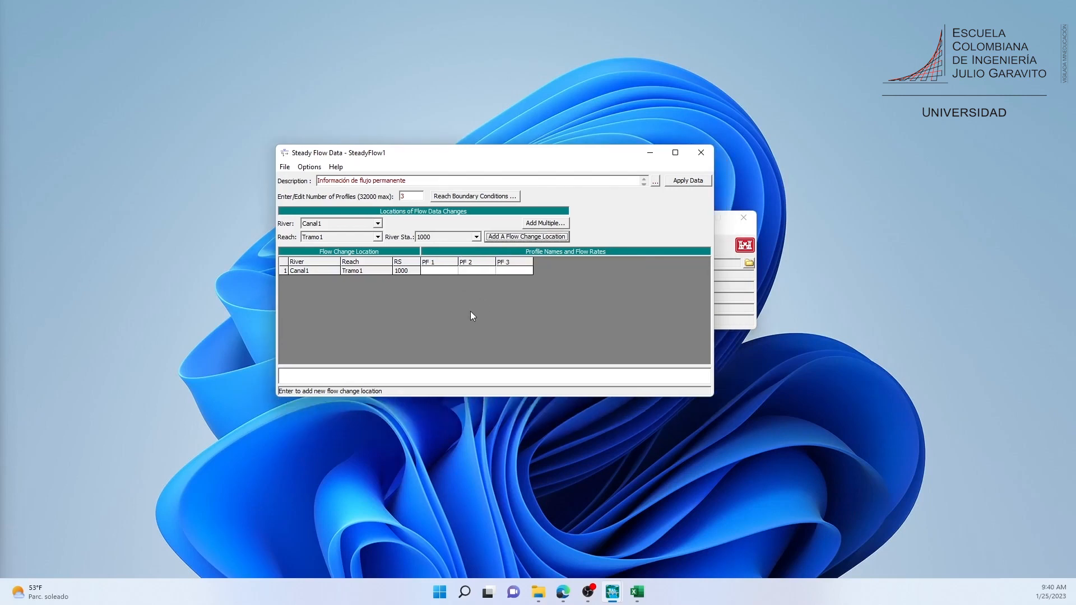
# Step: Add a flow change location at river station 650.00* on Canal1, Tramo1
pyautogui.click(451, 236)
pyautogui.moveTo(478, 255); pyautogui.dragTo(479, 267)
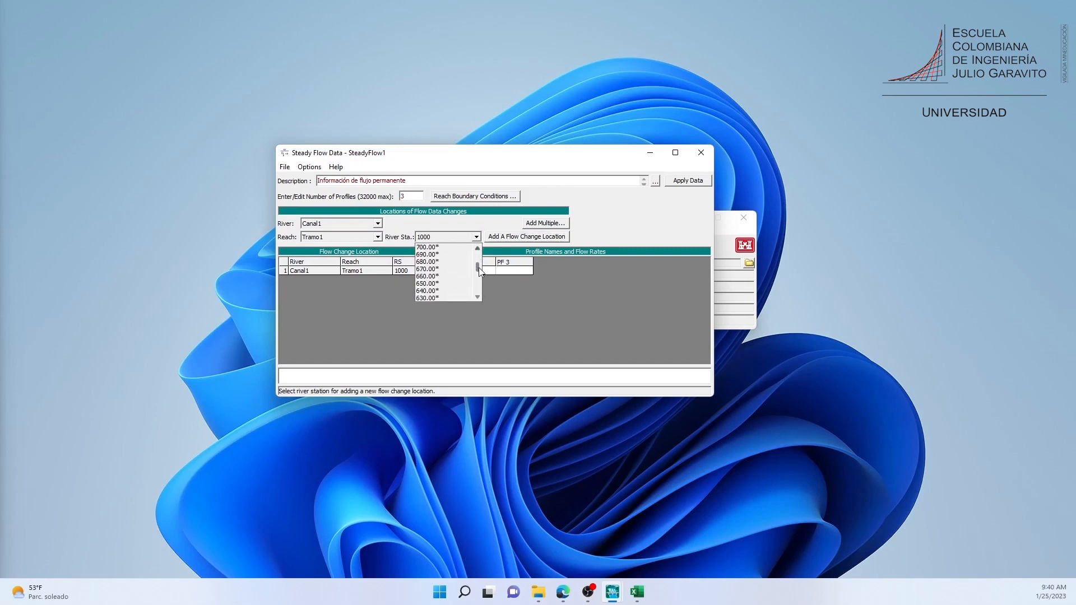
pyautogui.click(442, 283)
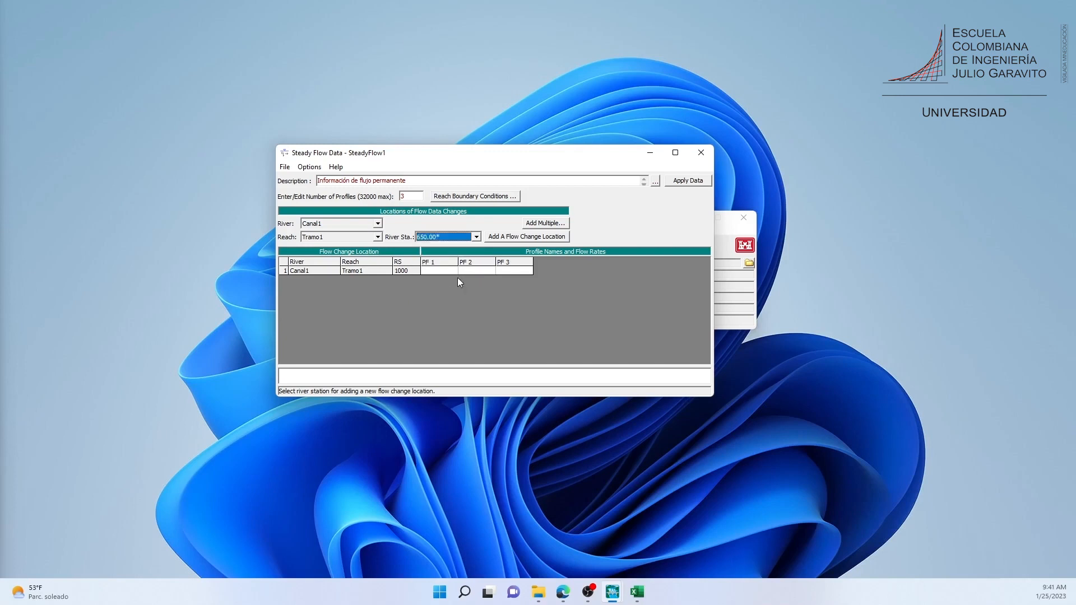
pyautogui.click(529, 237)
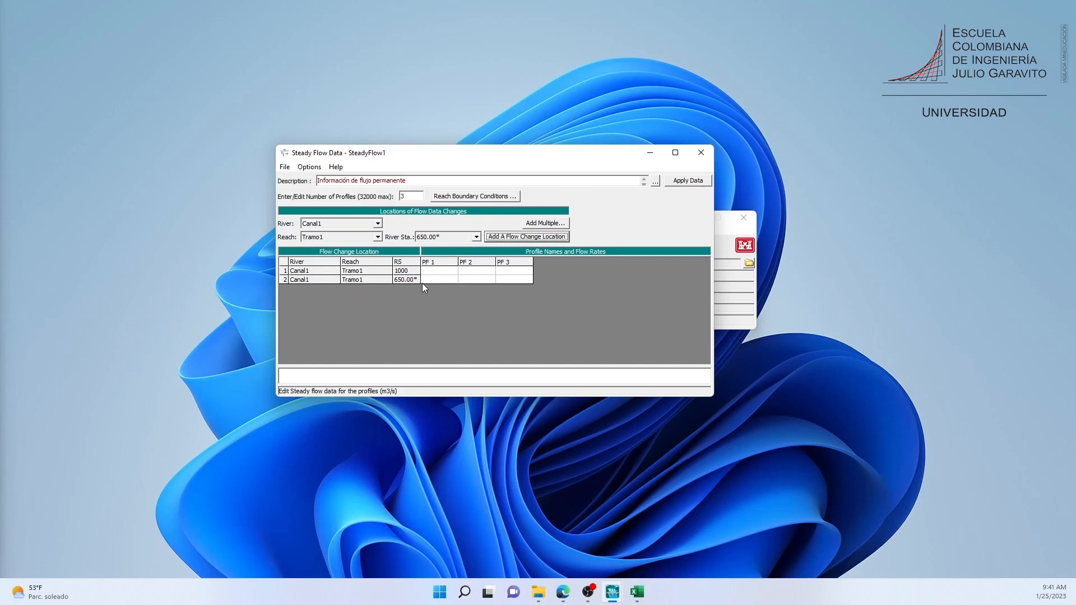
pyautogui.click(535, 224)
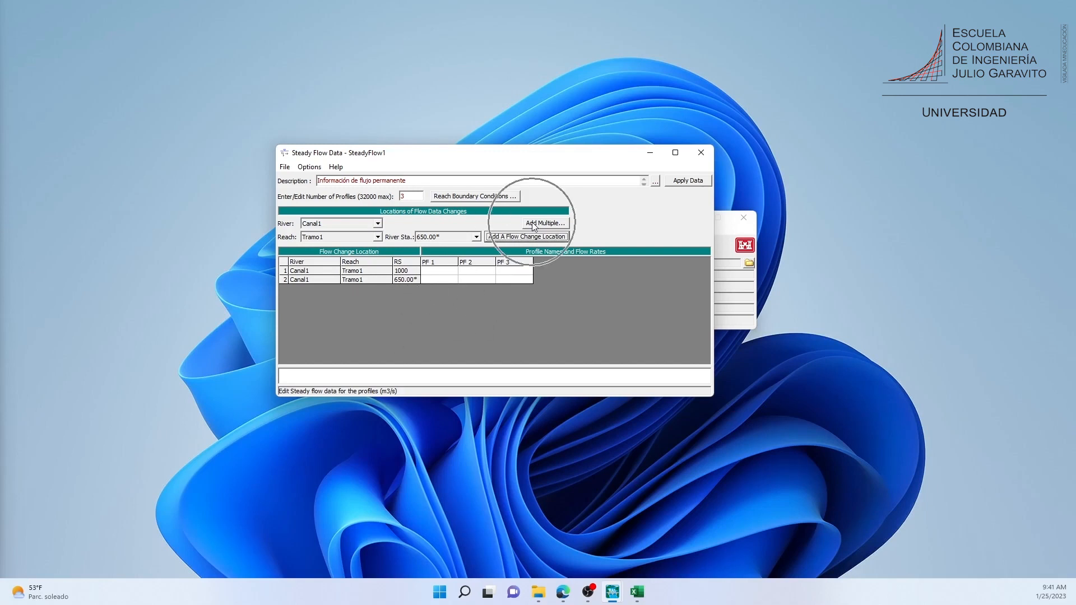
pyautogui.click(536, 224)
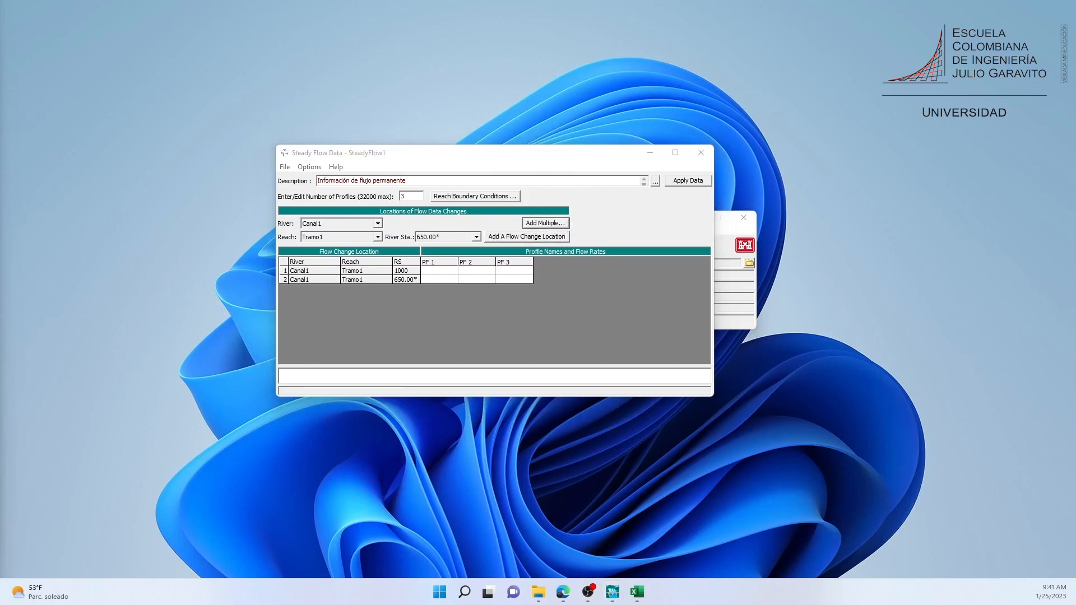
pyautogui.moveTo(290, 164); pyautogui.dragTo(324, 137)
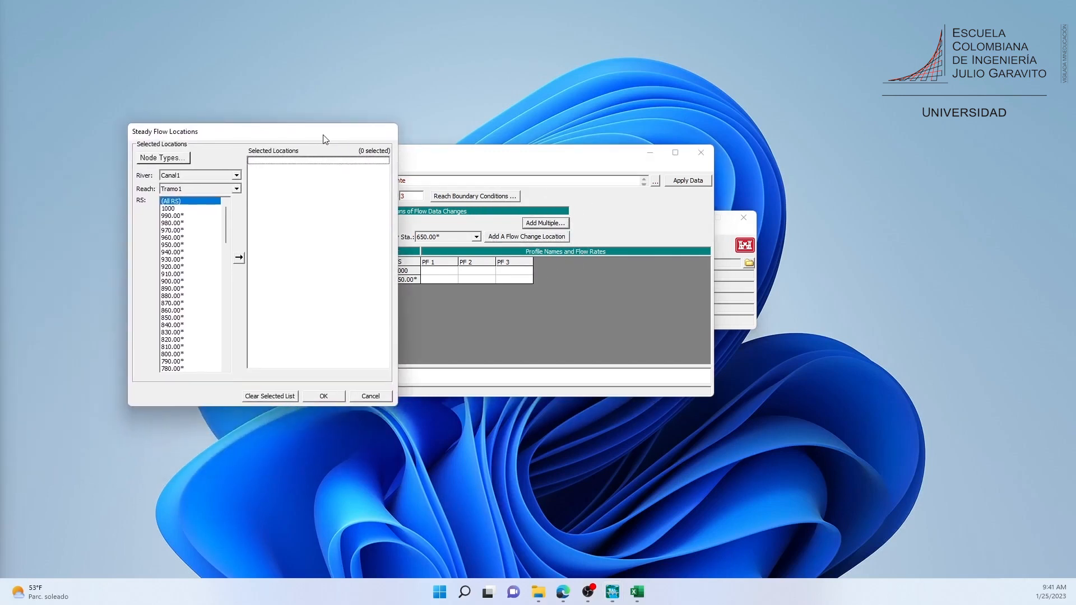
pyautogui.moveTo(227, 225); pyautogui.dragTo(226, 287)
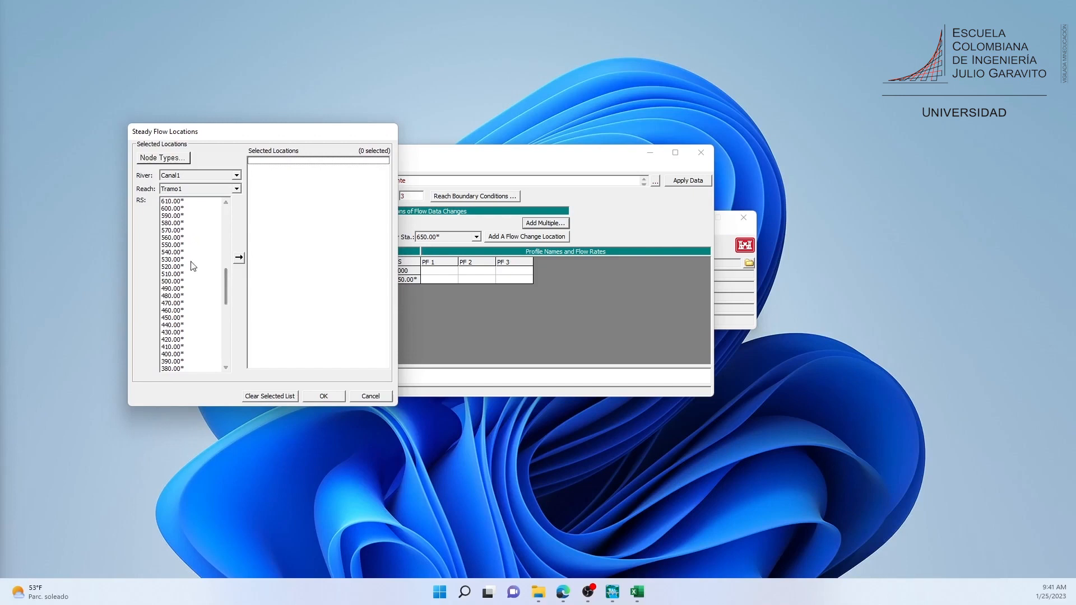
pyautogui.doubleClick(187, 303)
pyautogui.doubleClick(187, 259)
pyautogui.doubleClick(187, 230)
pyautogui.doubleClick(187, 311)
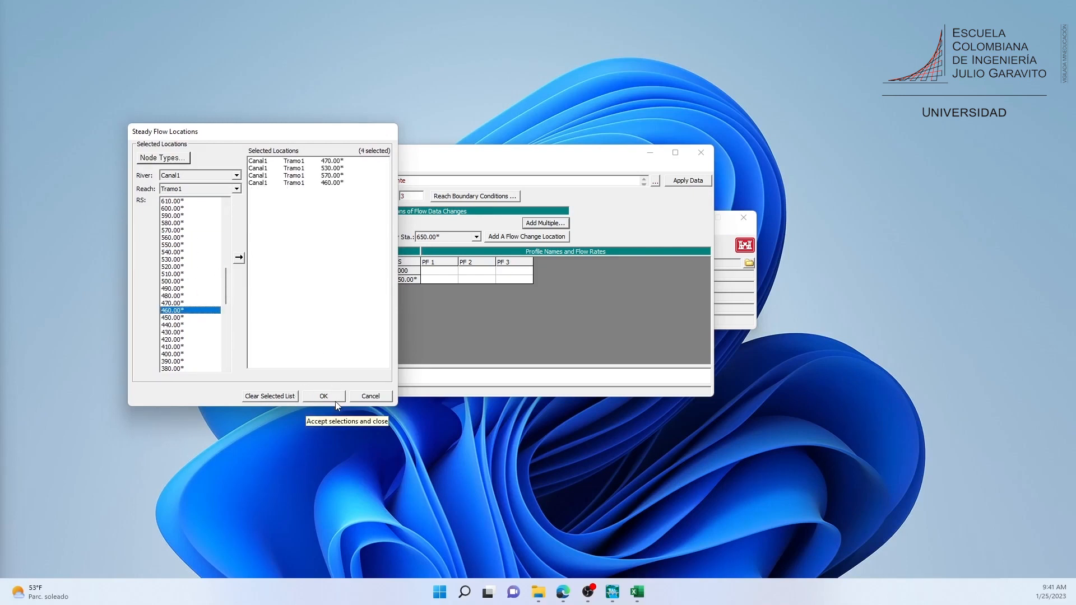
pyautogui.click(370, 396)
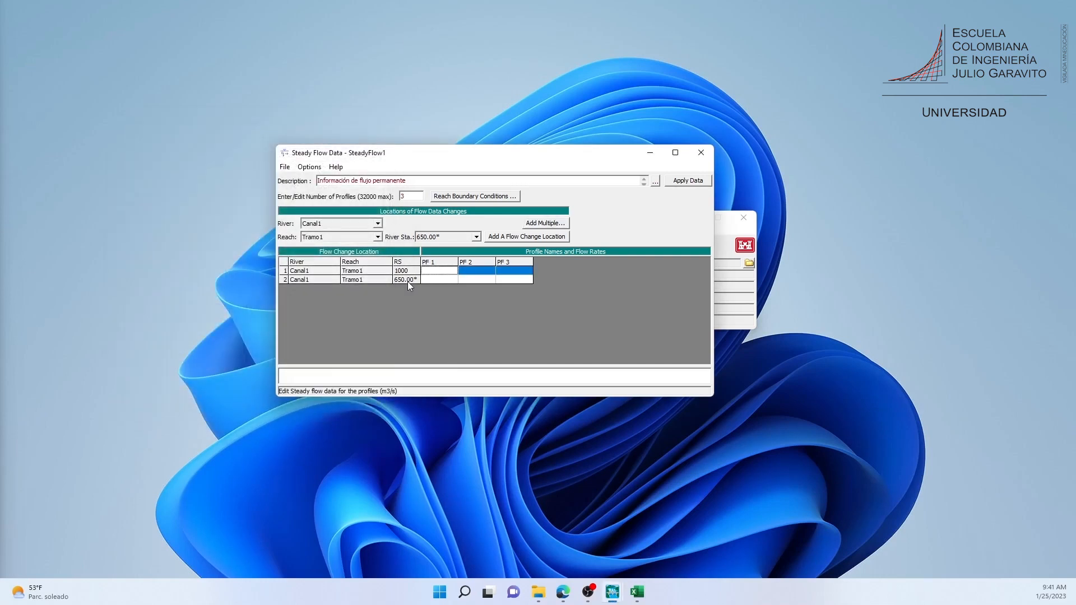
# Step: Widen the steady flow data window and enter a flow rate of 10 for profile PF 3 at station 1000
pyautogui.click(442, 273)
pyautogui.click(477, 272)
pyautogui.click(523, 274)
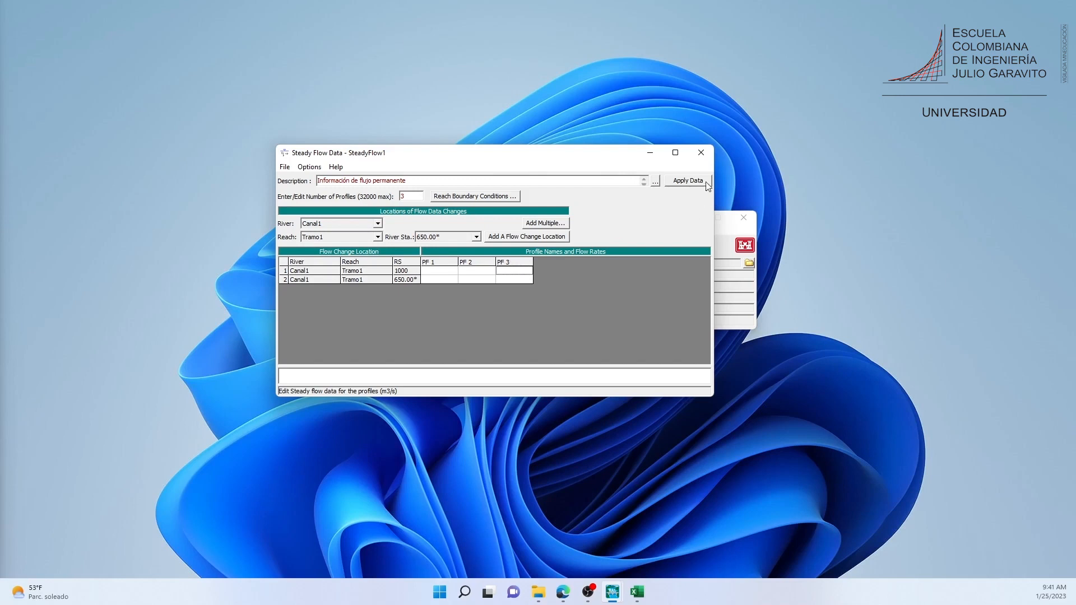
pyautogui.click(771, 170)
pyautogui.moveTo(712, 168); pyautogui.dragTo(778, 168)
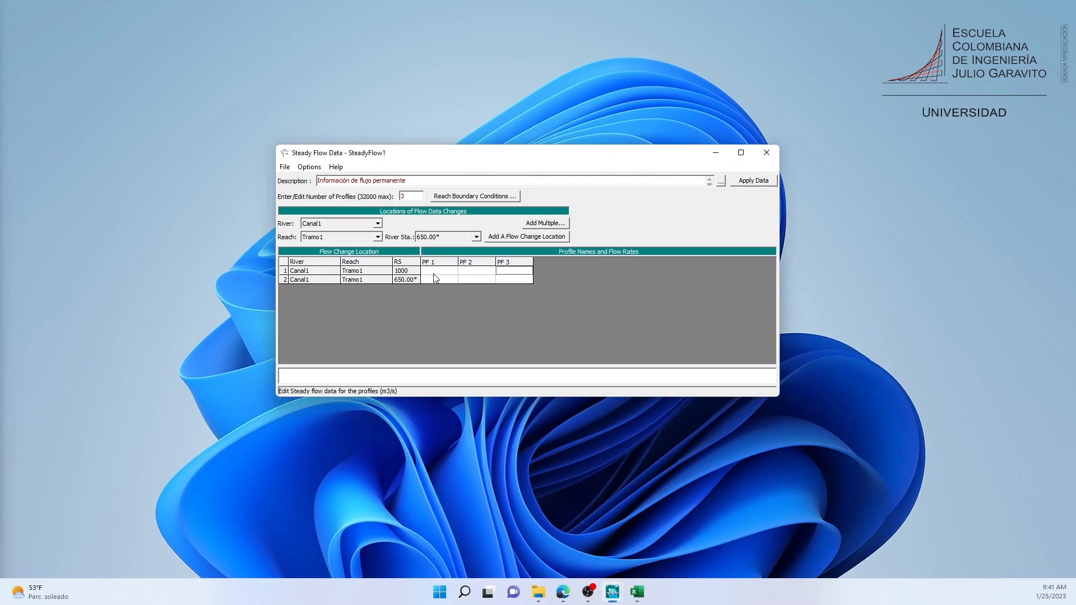
pyautogui.click(448, 282)
pyautogui.click(443, 272)
pyautogui.press('Tab')
pyautogui.press('Tab')
pyautogui.write('10')
# Step: Enter flow rates of 4, 10 and 2 for profiles PF 1, PF 2 and PF 3 at station 650.00*
pyautogui.press('Down')
pyautogui.press('Left')
pyautogui.press('Left')
pyautogui.write('4')
pyautogui.press('Right')
pyautogui.write('10')
pyautogui.press('Right')
pyautogui.write('2')
pyautogui.moveTo(433, 272); pyautogui.dragTo(517, 291)
pyautogui.click(514, 291)
# Step: Open the reach boundary conditions and look at the rating curve option for the upstream side of Canal1, Tramo1
pyautogui.click(472, 198)
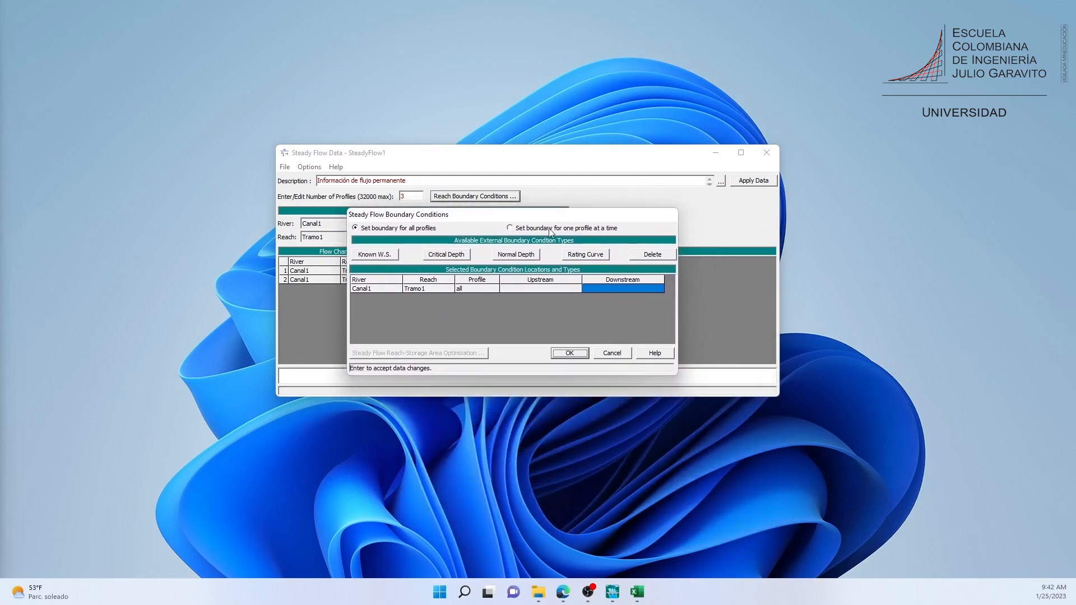
pyautogui.hotkey('alt', 'Tab')
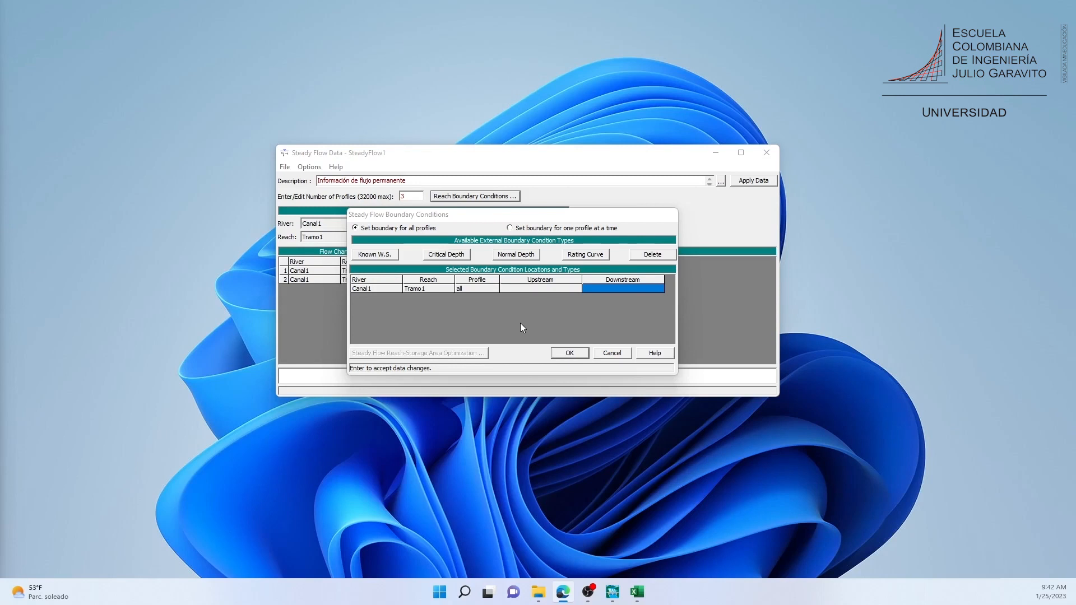
pyautogui.hotkey('alt', 'Tab')
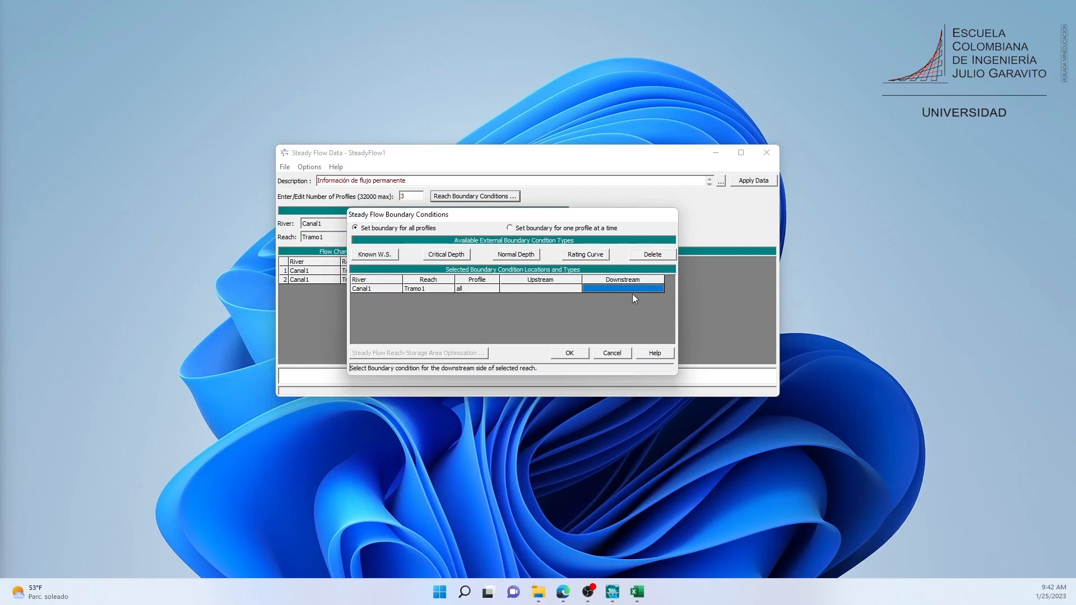
pyautogui.click(553, 290)
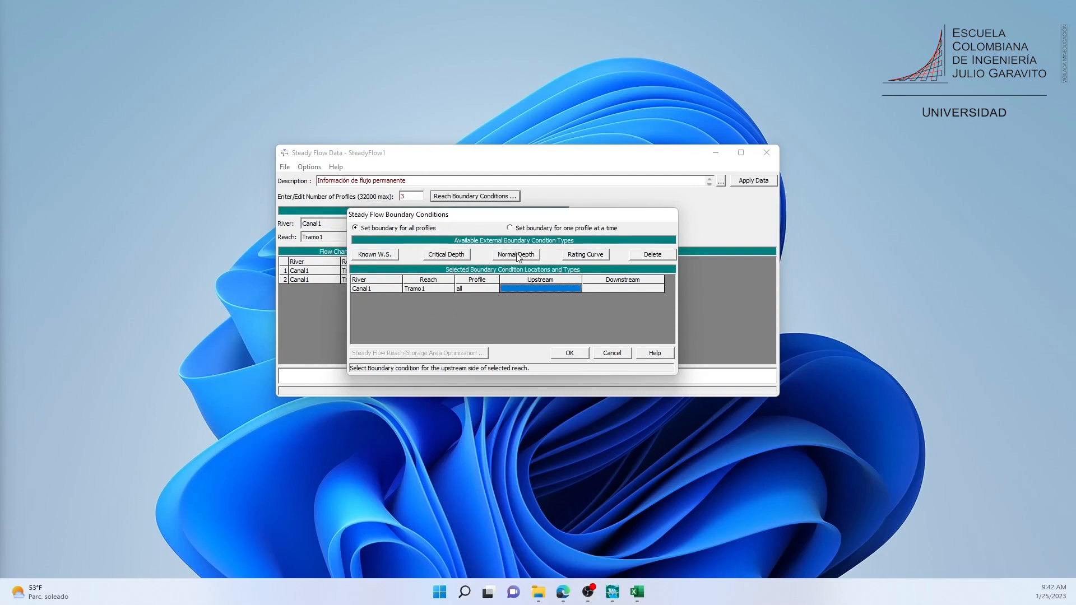
pyautogui.click(587, 257)
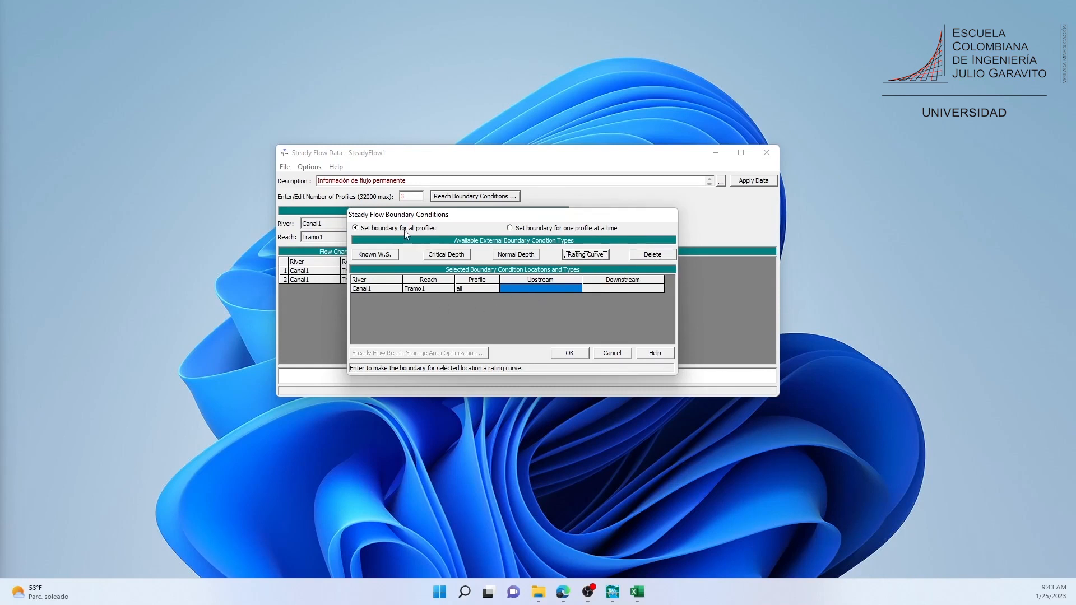
# Step: Compare boundary entry per profile, return to setting boundaries for all profiles, and select the upstream boundary of Canal1, Tramo1
pyautogui.click(529, 228)
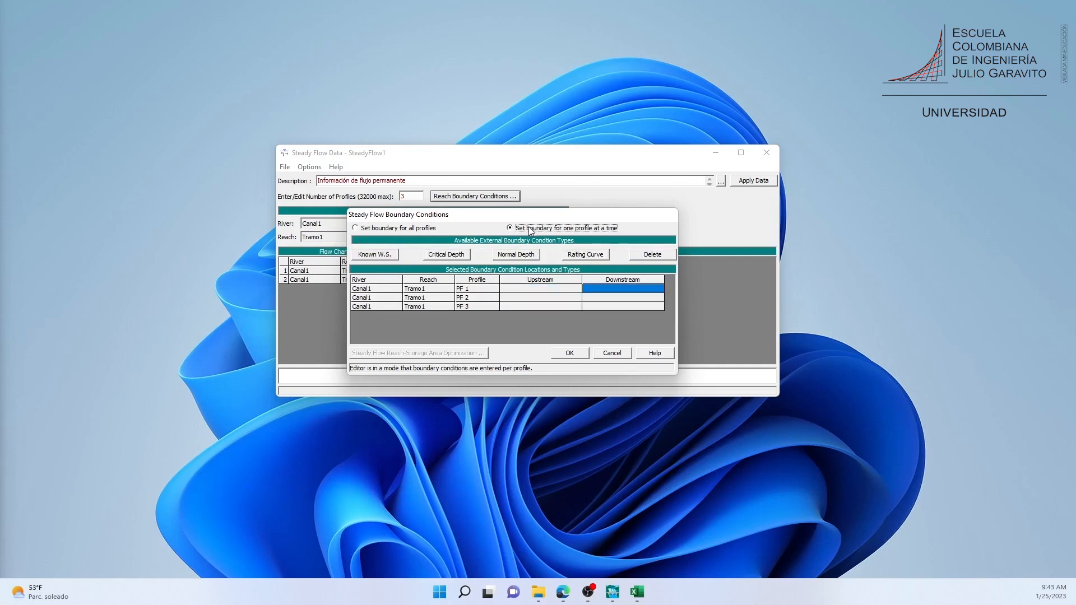
pyautogui.click(395, 229)
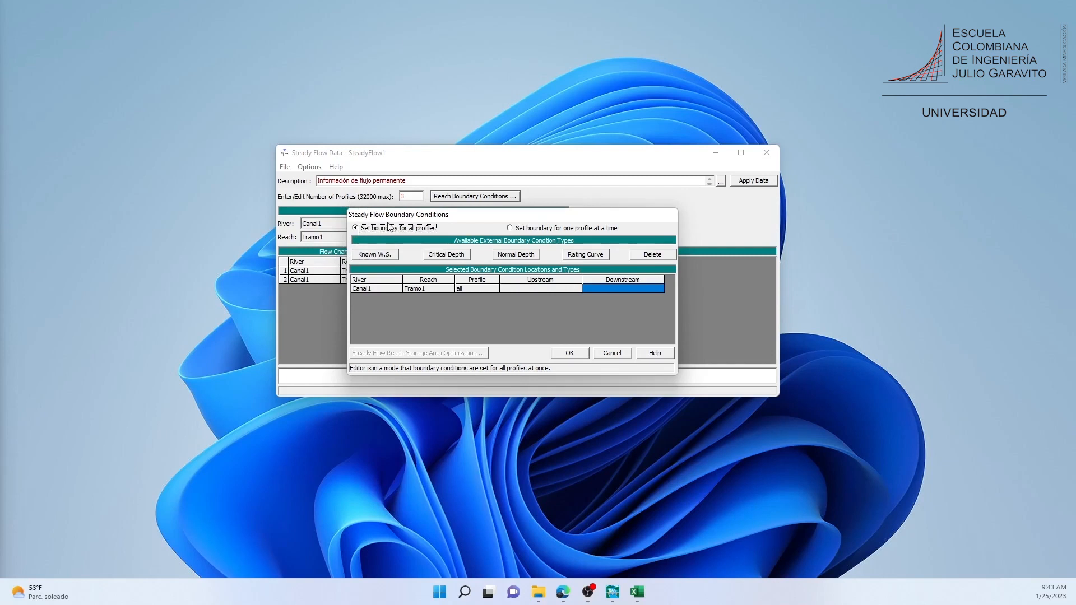
pyautogui.click(550, 287)
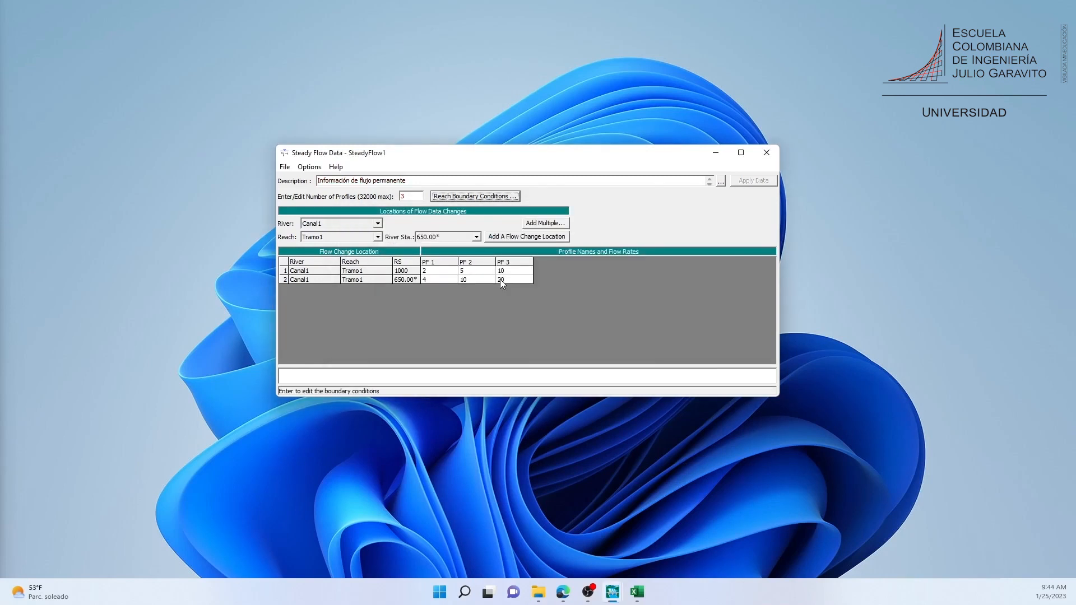
# Step: Close the steady flow data and save the HRAS Sección 2 project
pyautogui.click(467, 310)
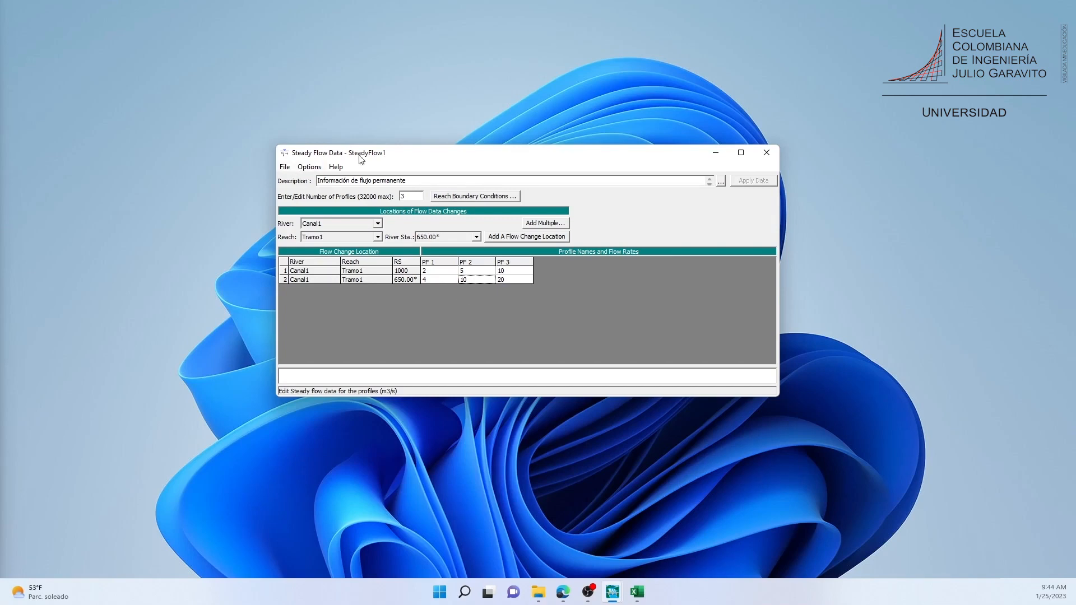
pyautogui.click(767, 154)
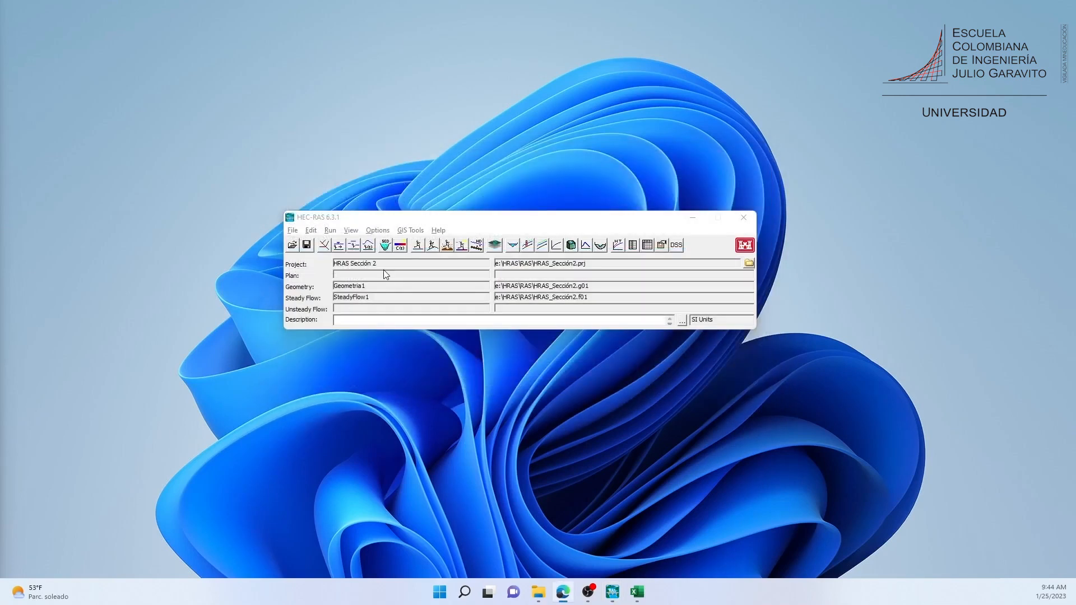
pyautogui.click(306, 246)
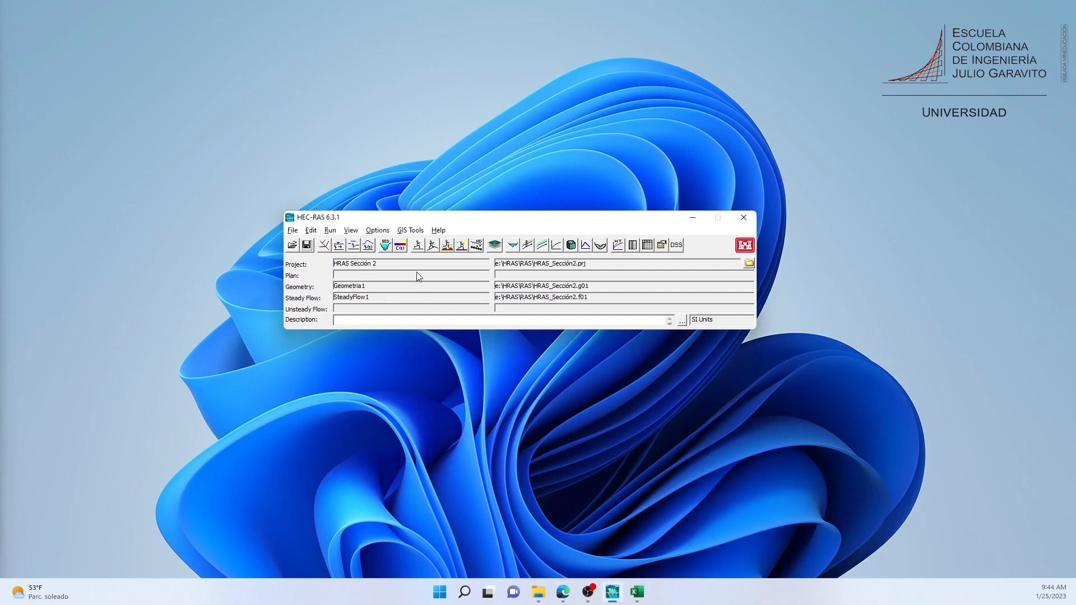
pyautogui.press('ctrl')
pyautogui.press('ctrl')
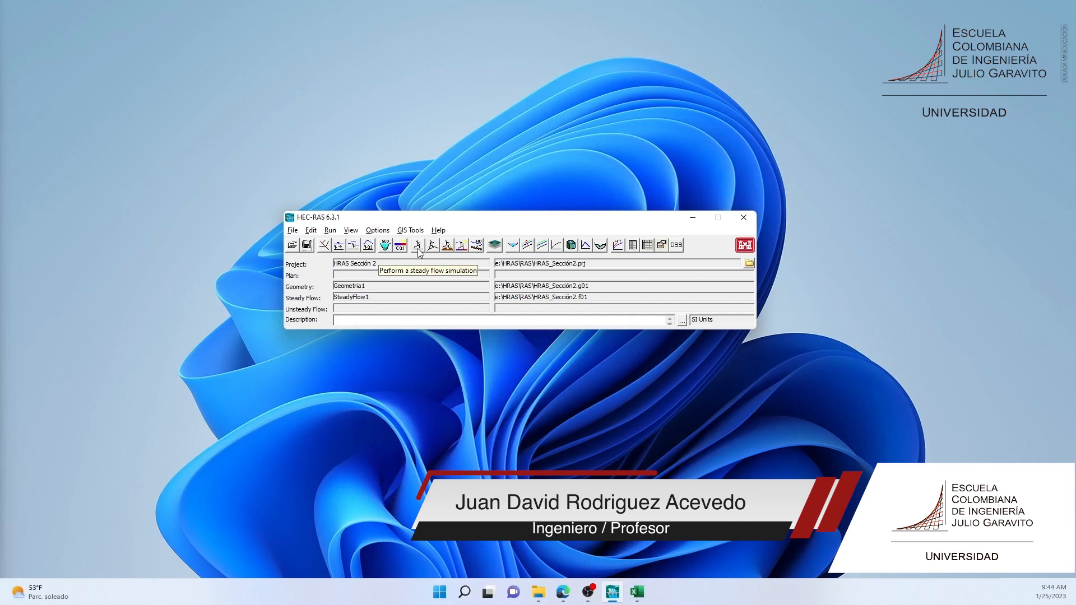
# Step: Open the steady flow analysis and create a new plan titled SteadyFlow1 with the short identifier SF1
pyautogui.click(419, 251)
pyautogui.moveTo(445, 254); pyautogui.dragTo(440, 188)
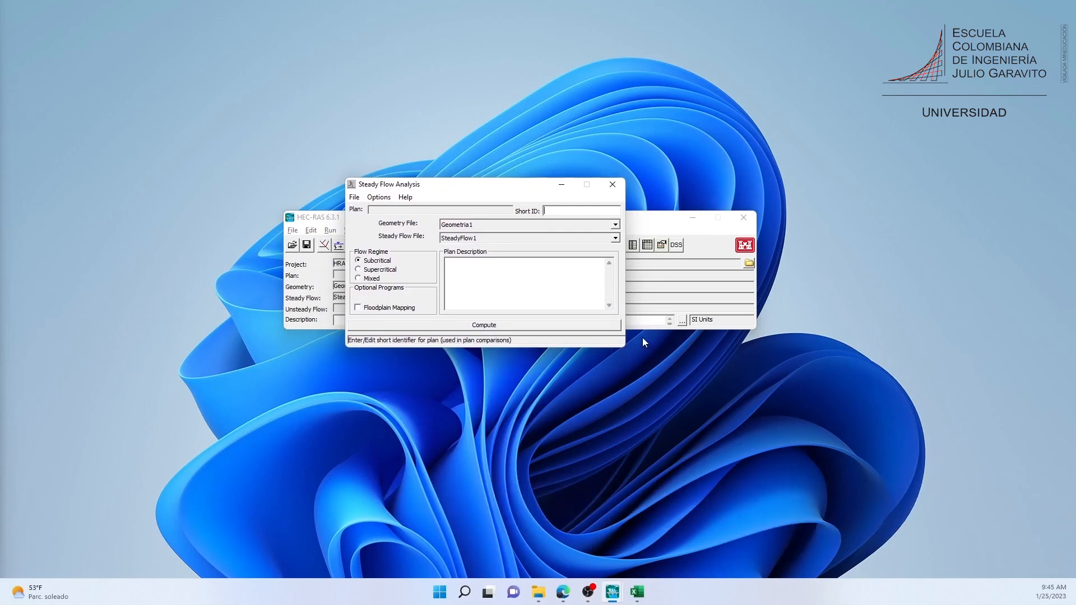
pyautogui.press('Tab')
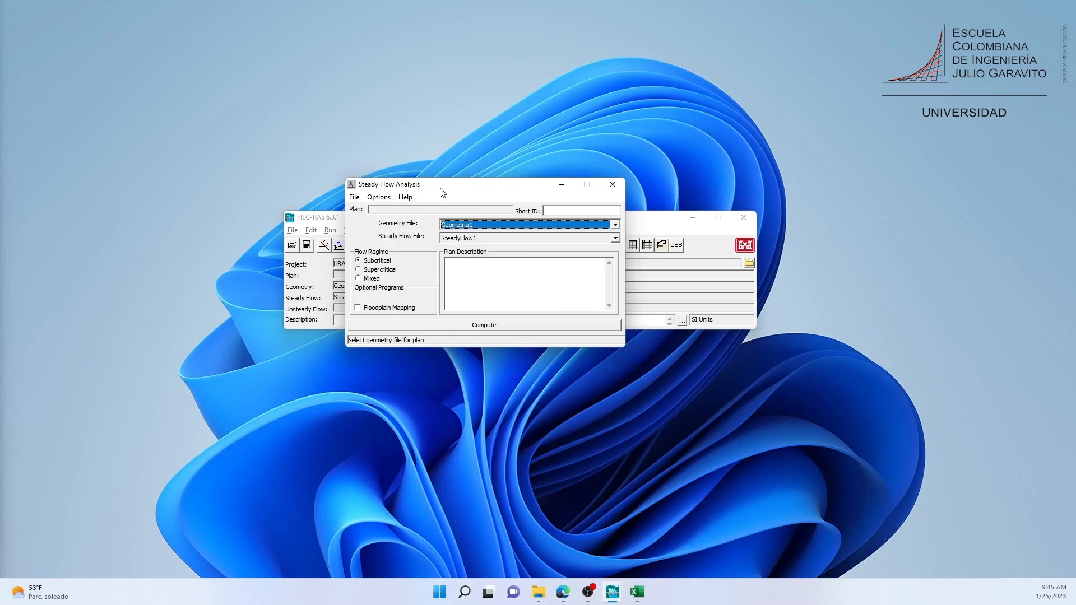
pyautogui.click(354, 197)
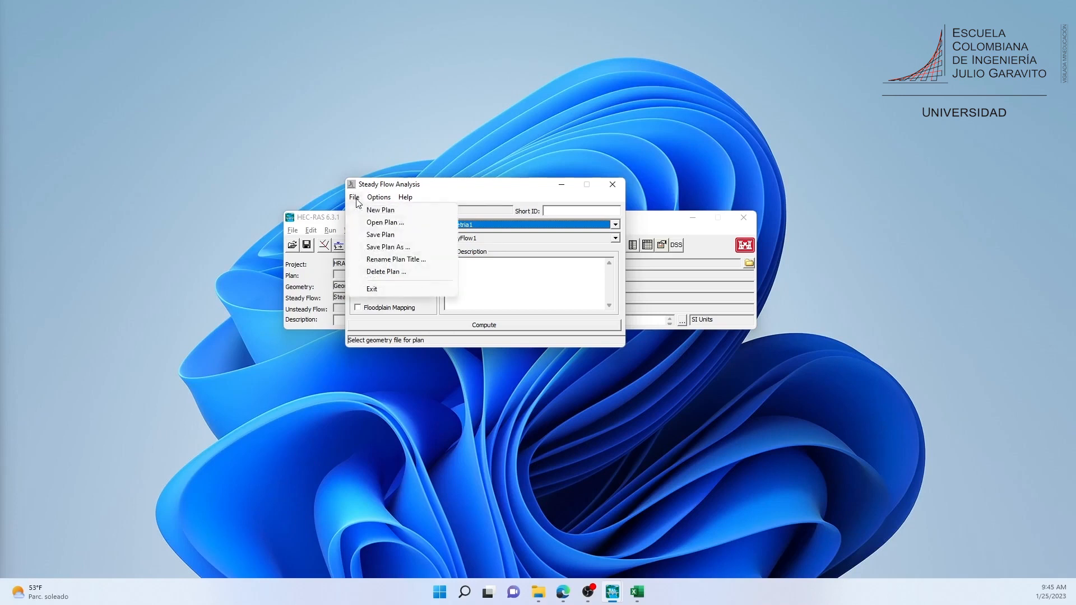
pyautogui.click(397, 210)
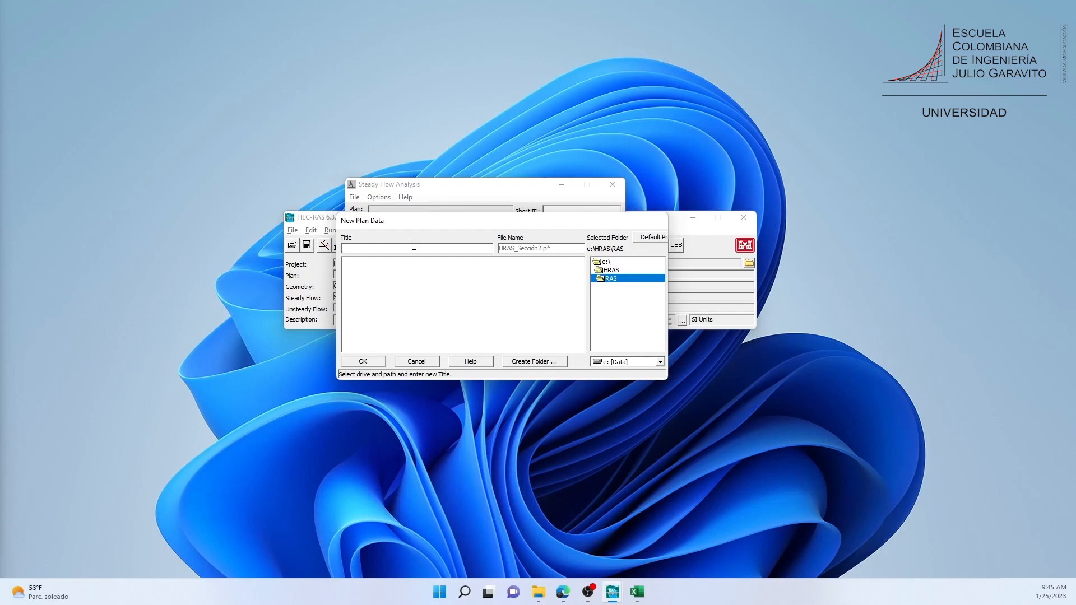
pyautogui.write('SteadyFlow1')
pyautogui.click(362, 361)
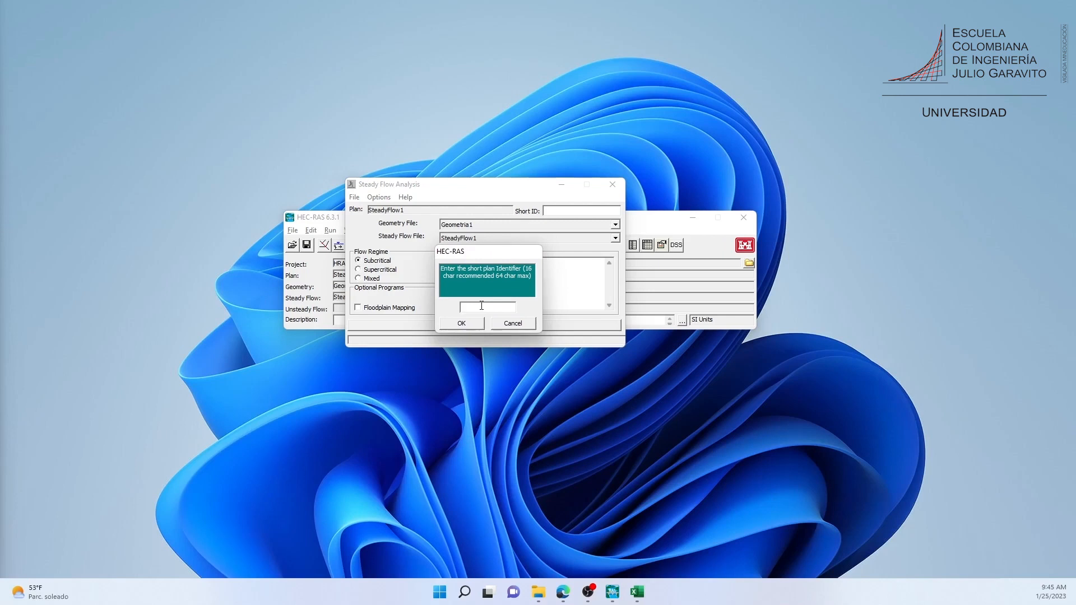
pyautogui.write('S')
pyautogui.click(461, 323)
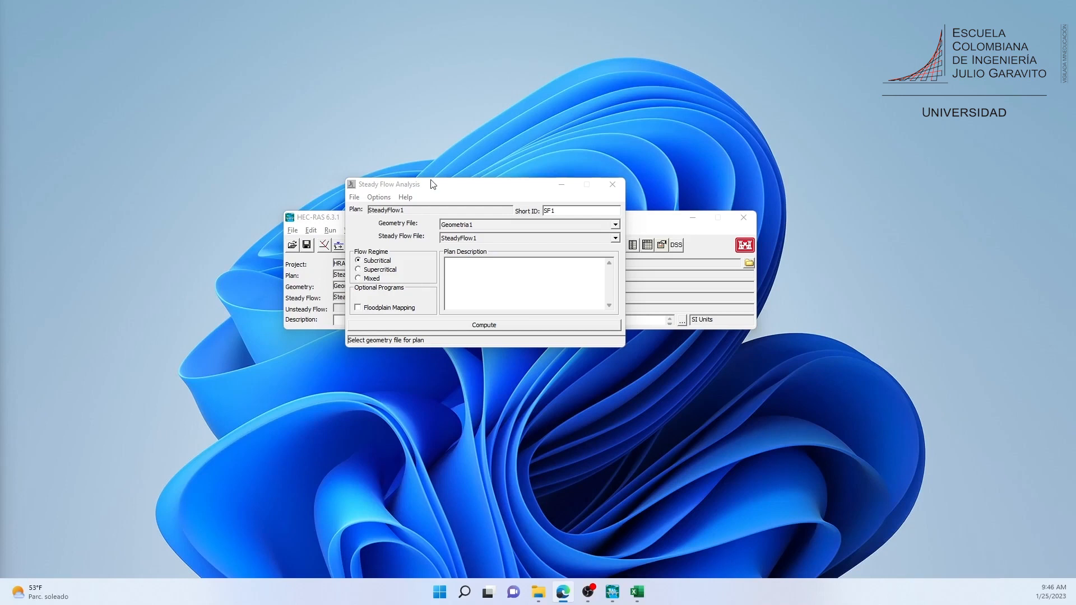
# Step: Select Geometria1 as the plan's geometry file and SteadyFlow1 as its steady flow file
pyautogui.moveTo(432, 183); pyautogui.dragTo(437, 190)
pyautogui.click(481, 232)
pyautogui.click(481, 242)
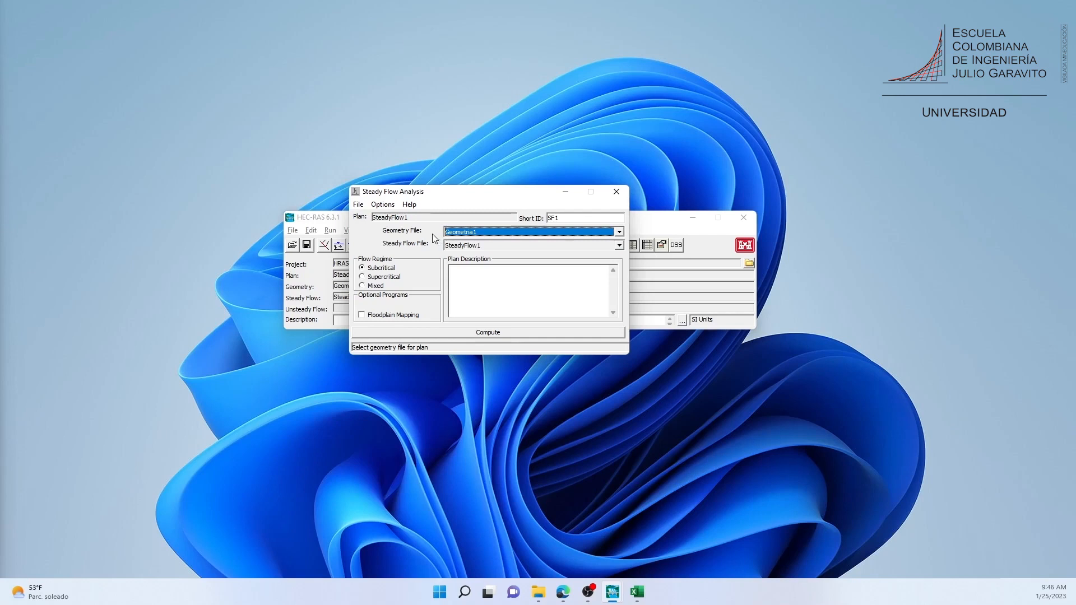
pyautogui.click(482, 244)
pyautogui.click(486, 253)
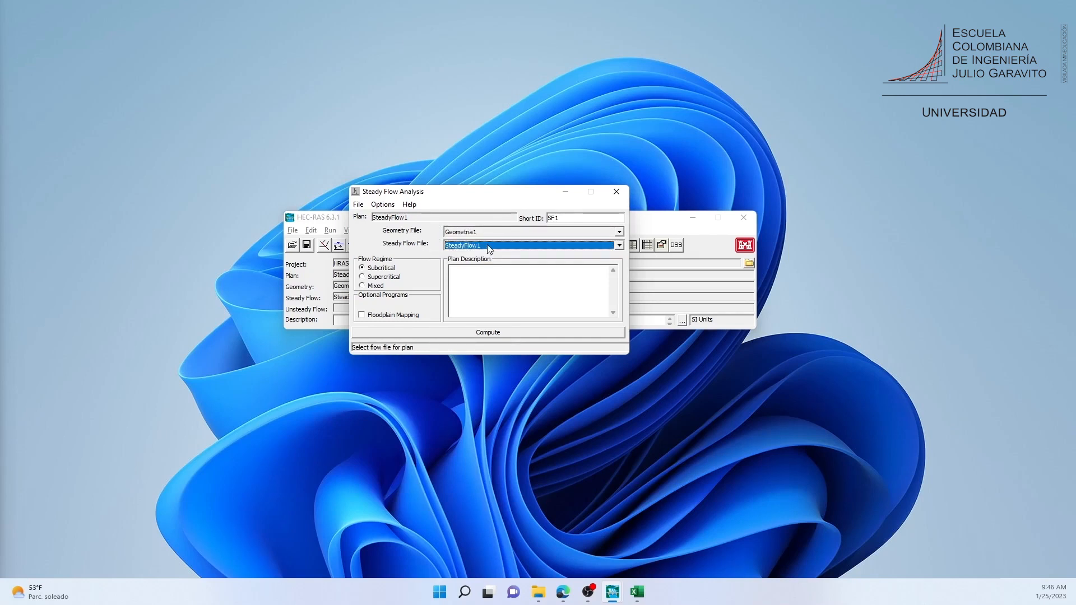
pyautogui.click(476, 234)
pyautogui.click(479, 231)
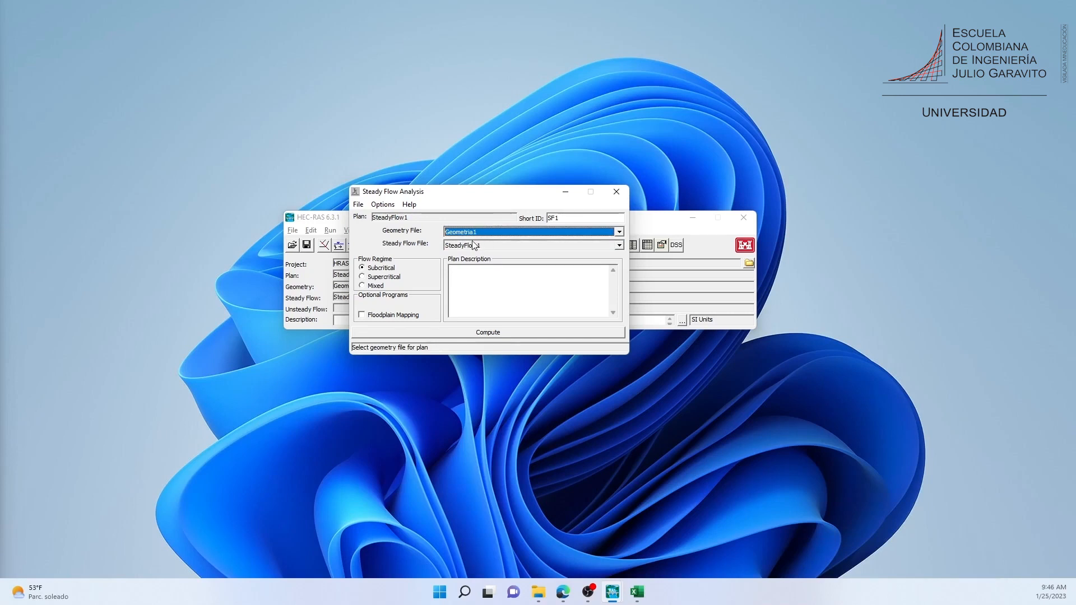
pyautogui.click(475, 247)
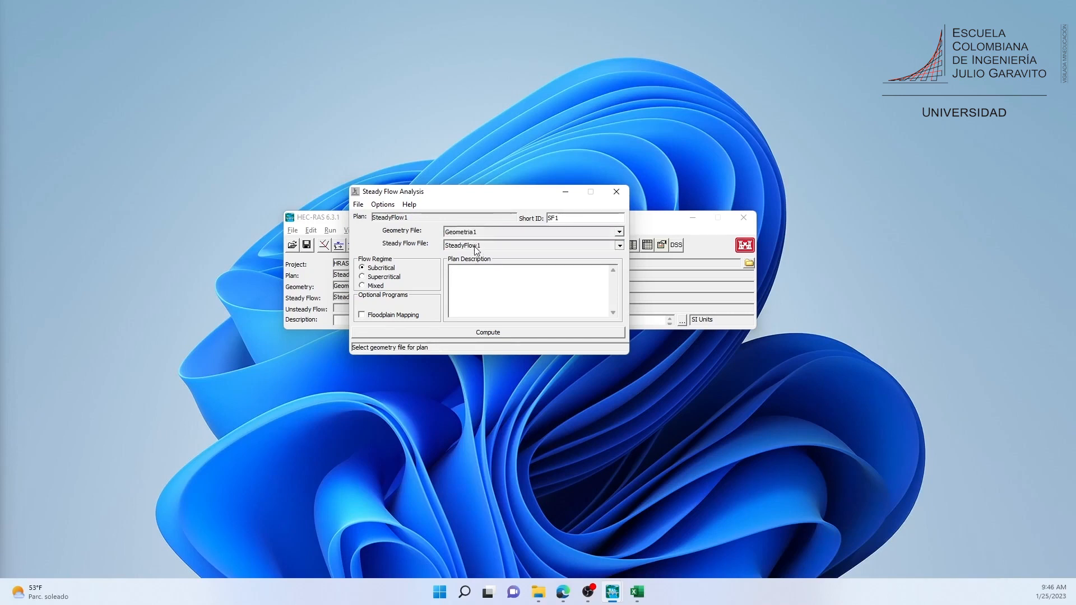
pyautogui.click(406, 248)
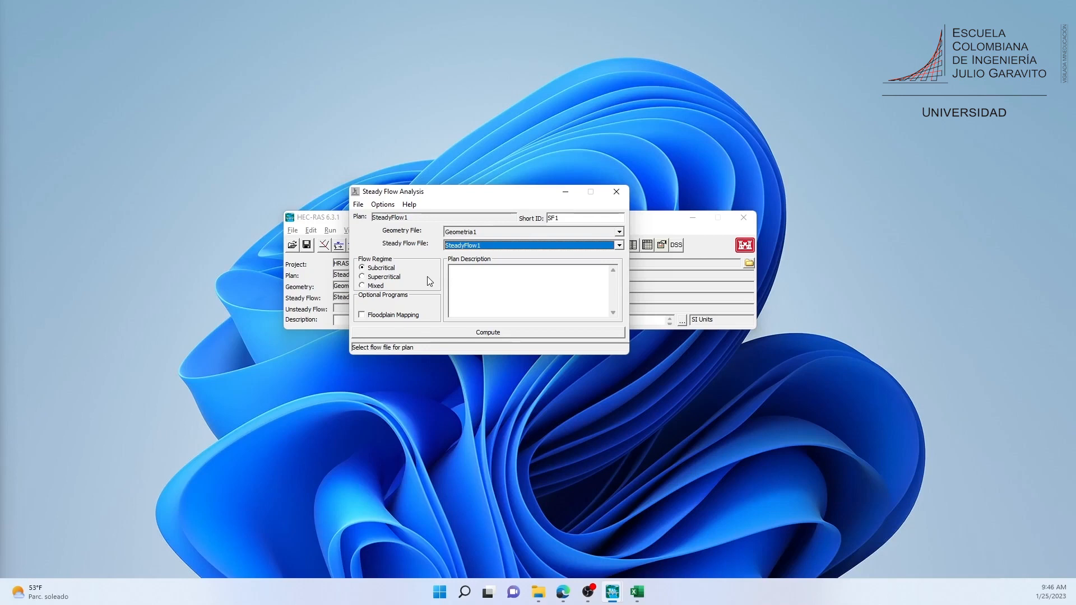
# Step: Set the flow regime to Mixed and enter the plan description "Simulación 1 de flujo permanente, canal trapezoidal."
pyautogui.click(385, 277)
pyautogui.click(375, 287)
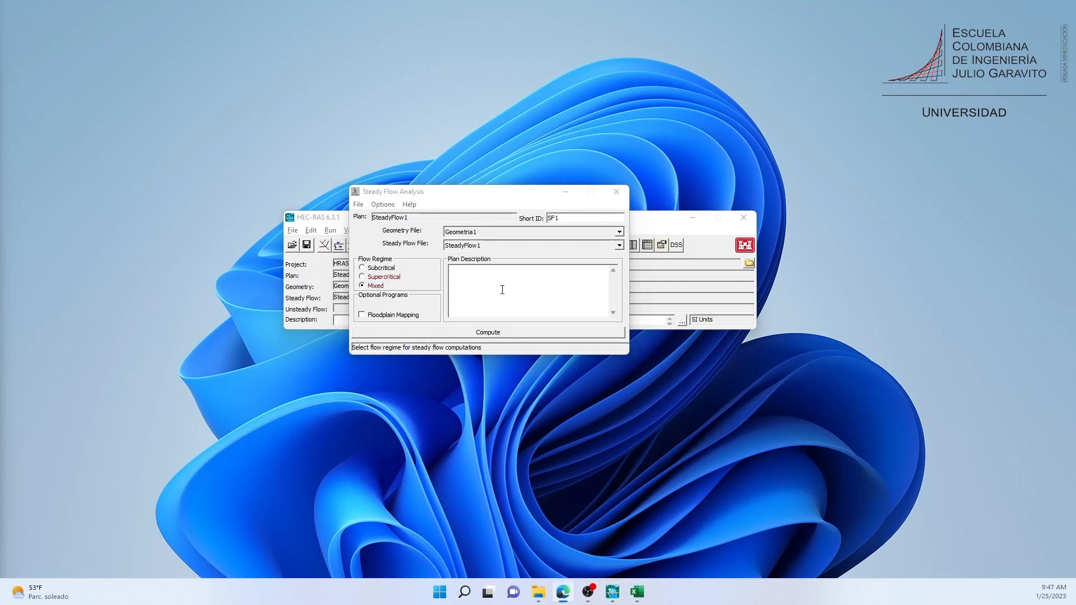
pyautogui.click(502, 290)
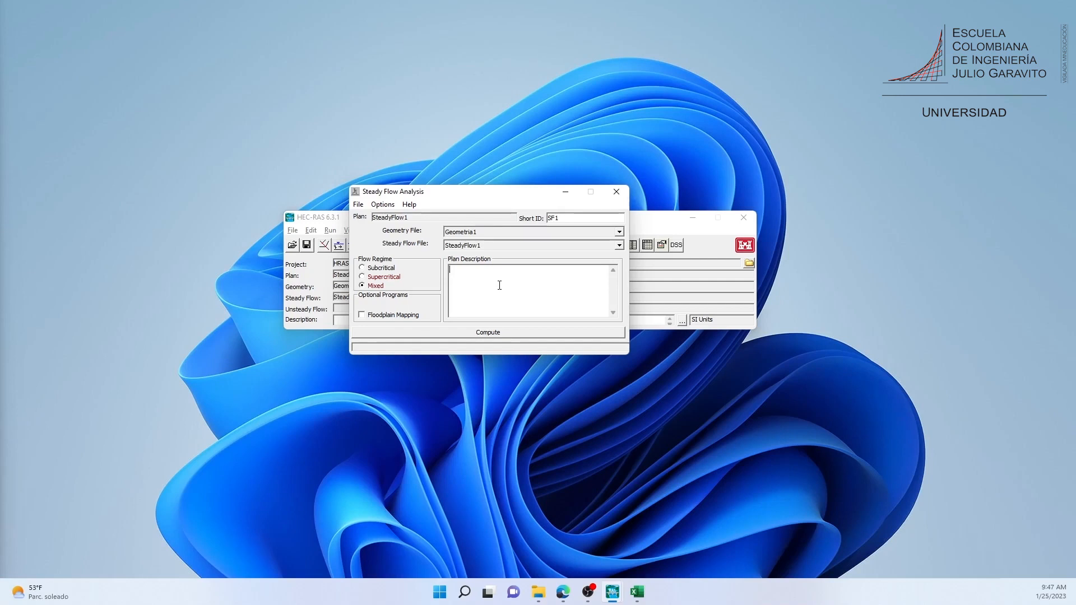
pyautogui.write('Simulación 1 de flujo permanente, canal trapezoidal.')
pyautogui.click(361, 316)
pyautogui.click(361, 315)
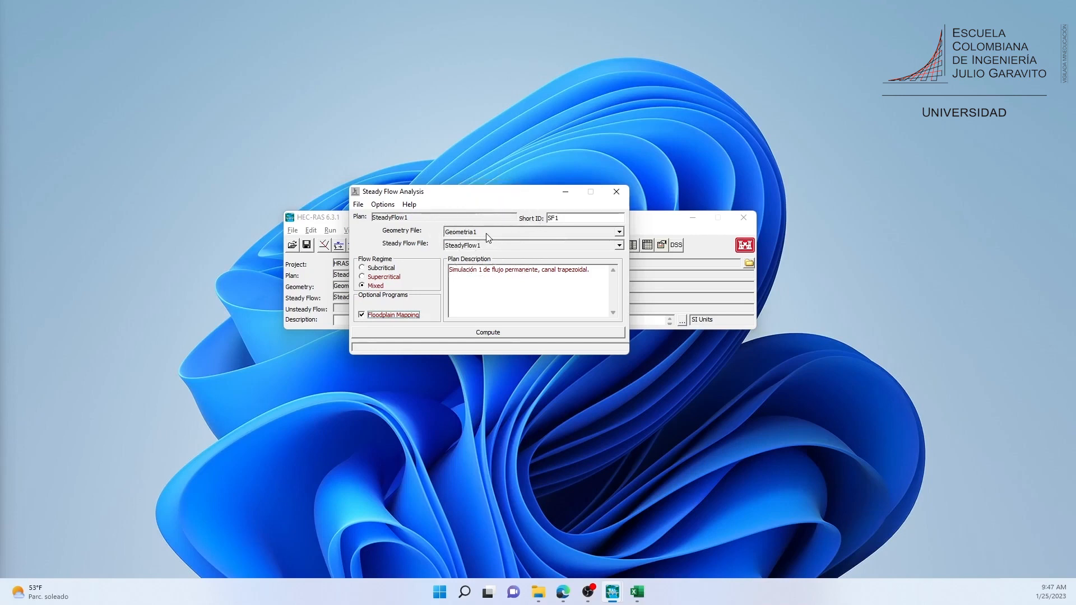
pyautogui.click(362, 314)
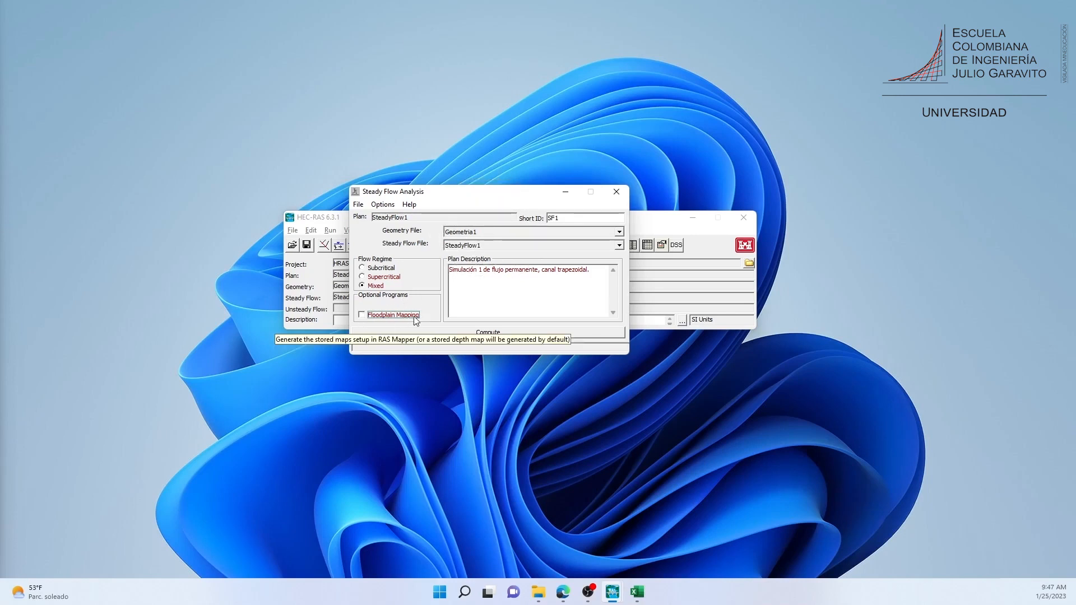
pyautogui.click(513, 292)
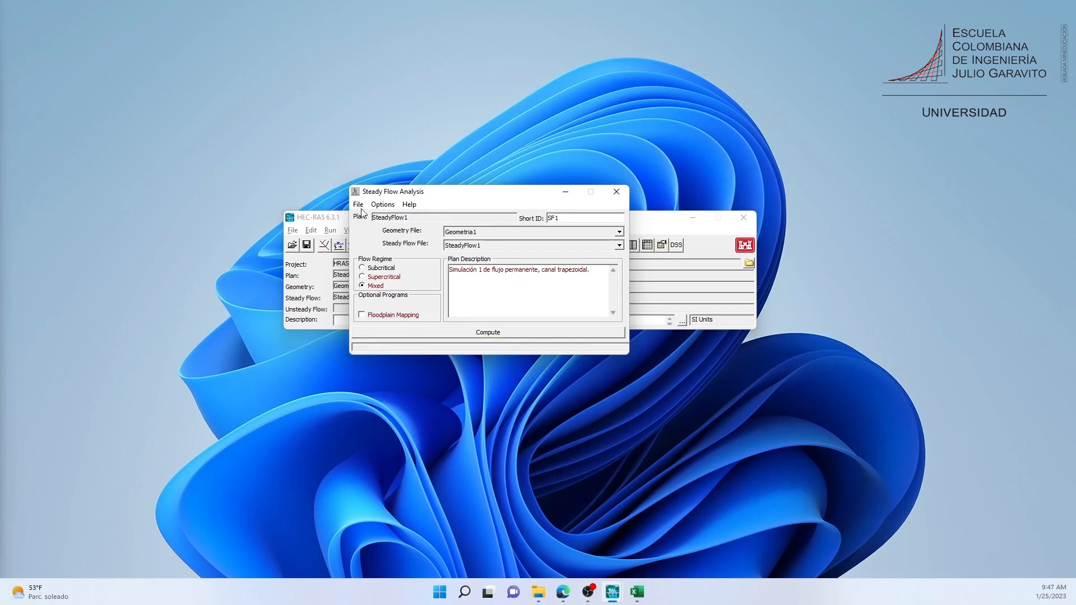
# Step: Save the plan, compute its steady flow simulation, and close the computation report
pyautogui.click(358, 204)
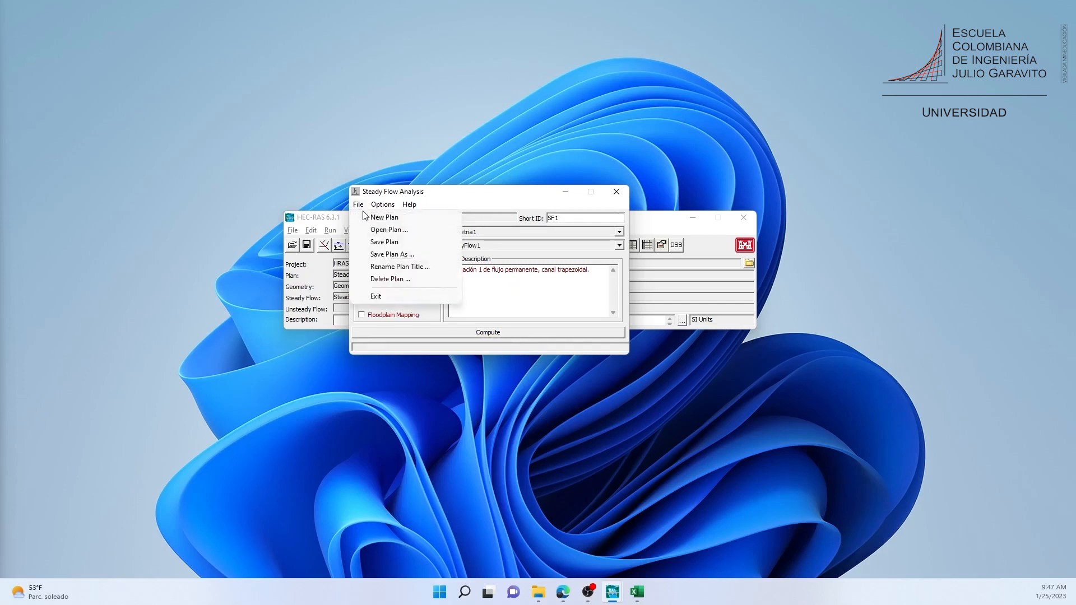
pyautogui.click(384, 240)
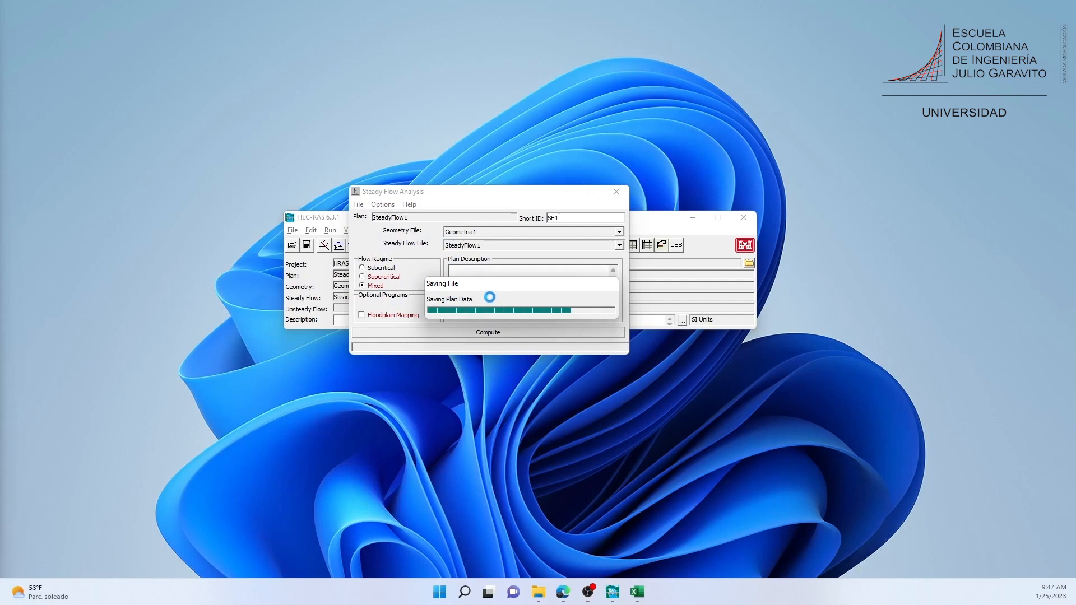
pyautogui.click(479, 332)
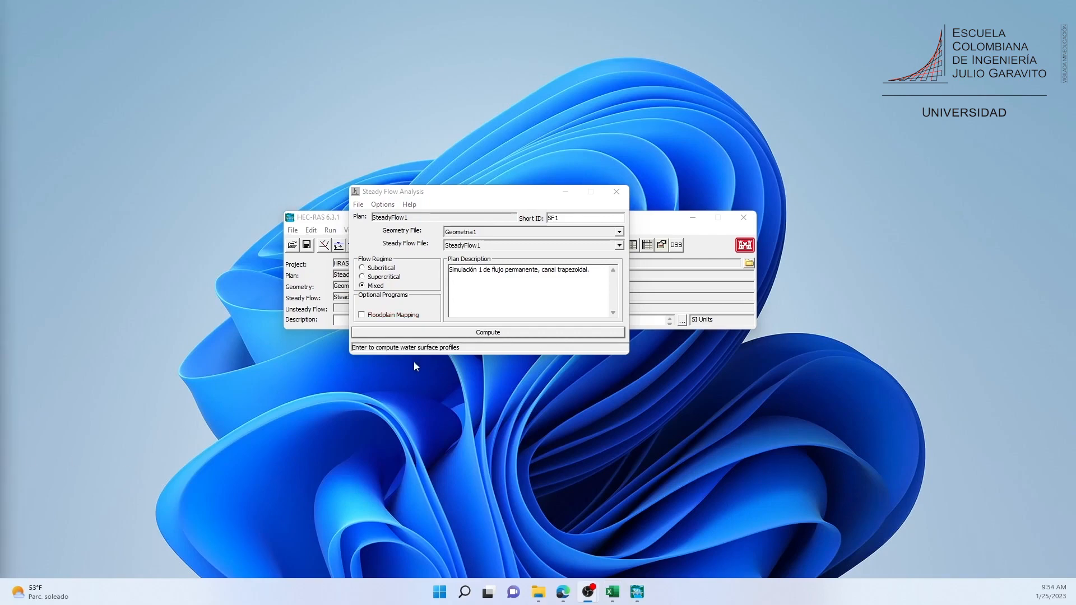
pyautogui.click(452, 333)
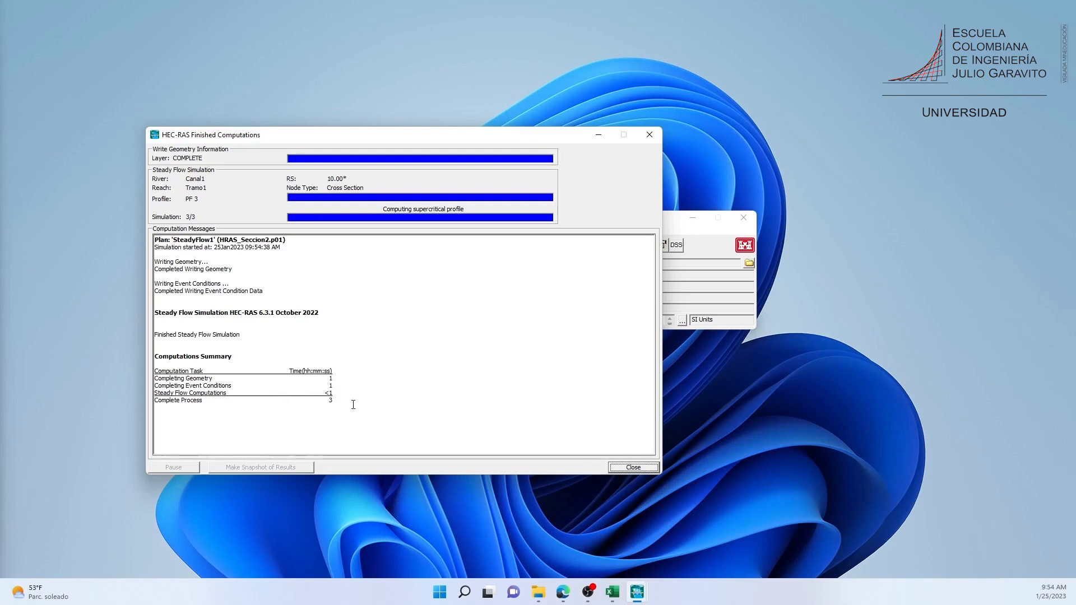
pyautogui.click(626, 468)
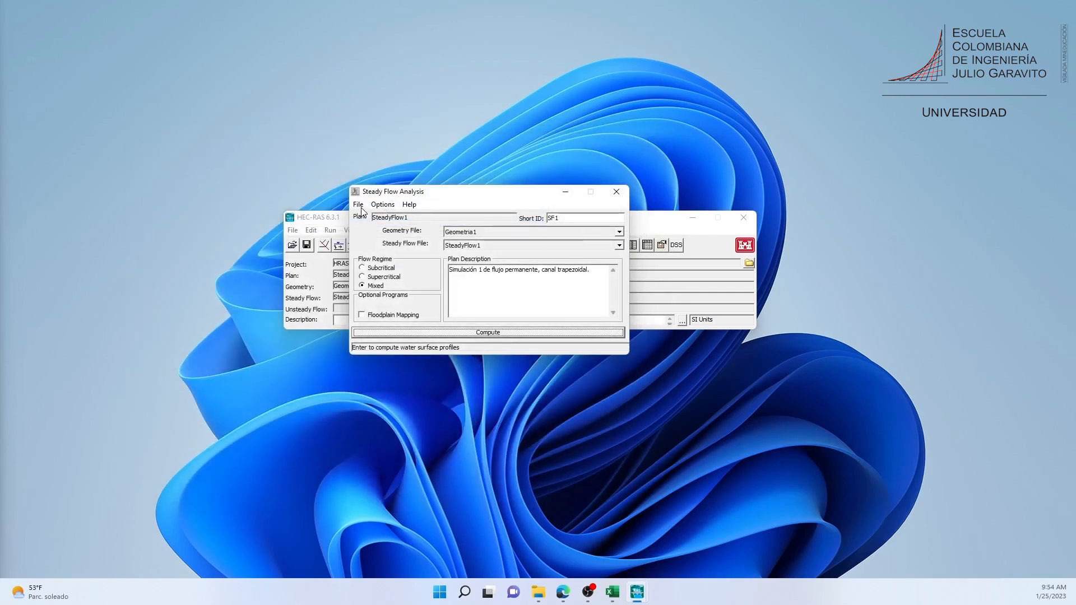
# Step: Close the steady flow analysis and open the water surface profile plot for Canal1, Tramo1
pyautogui.click(616, 192)
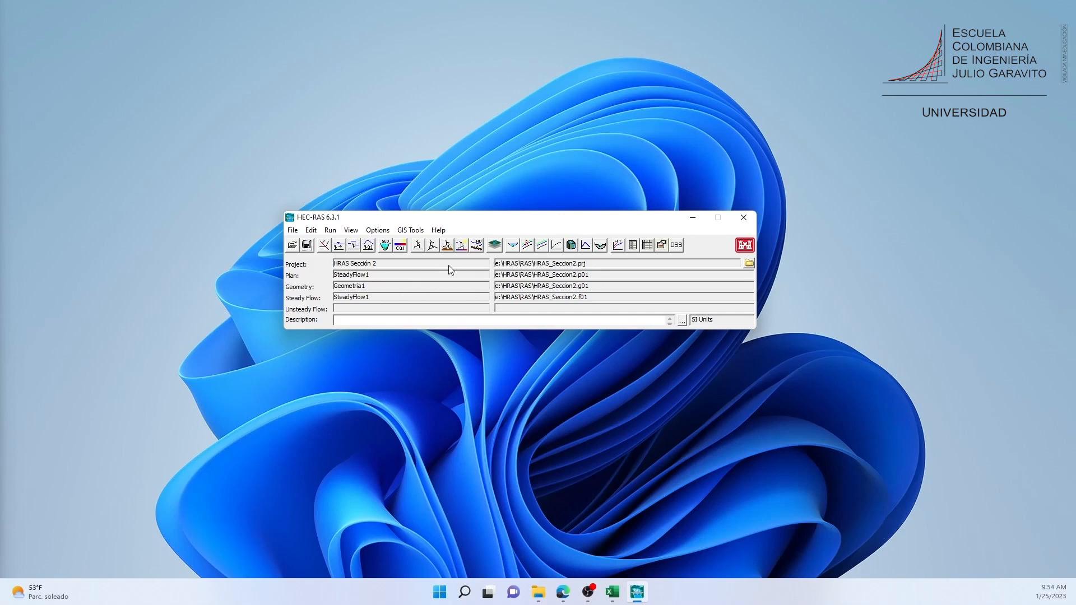
pyautogui.click(527, 246)
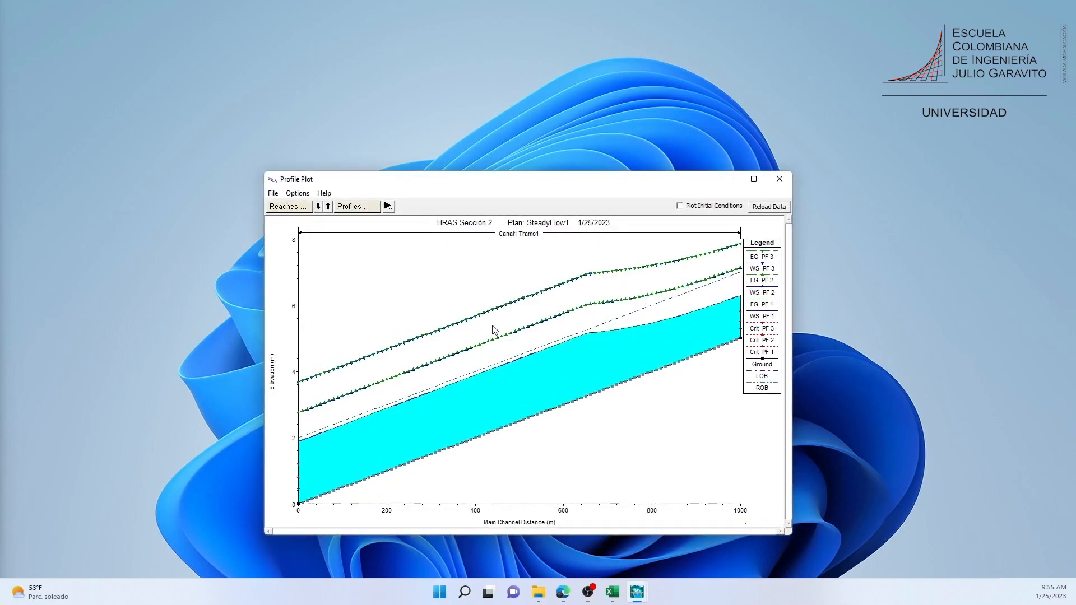